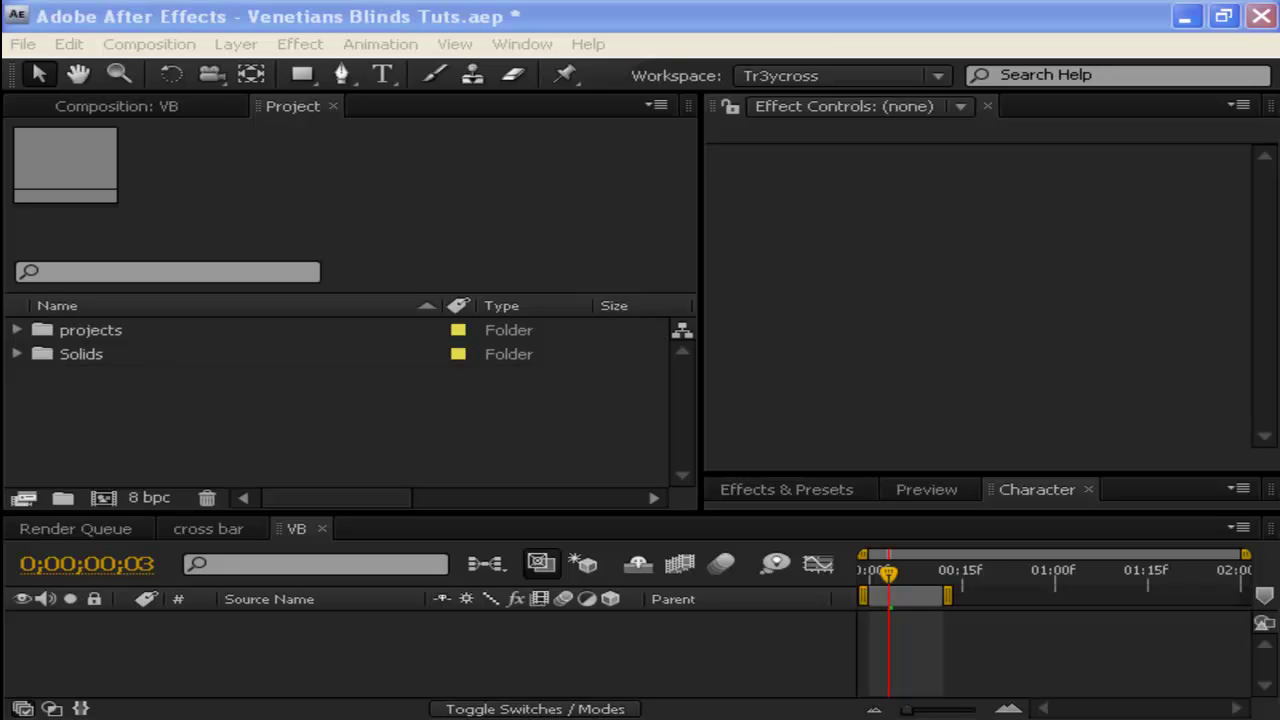
# Focus the Venetians Blinds Tuts project window, with its projects and Solids folders showing.
pyautogui.click(329, 323)
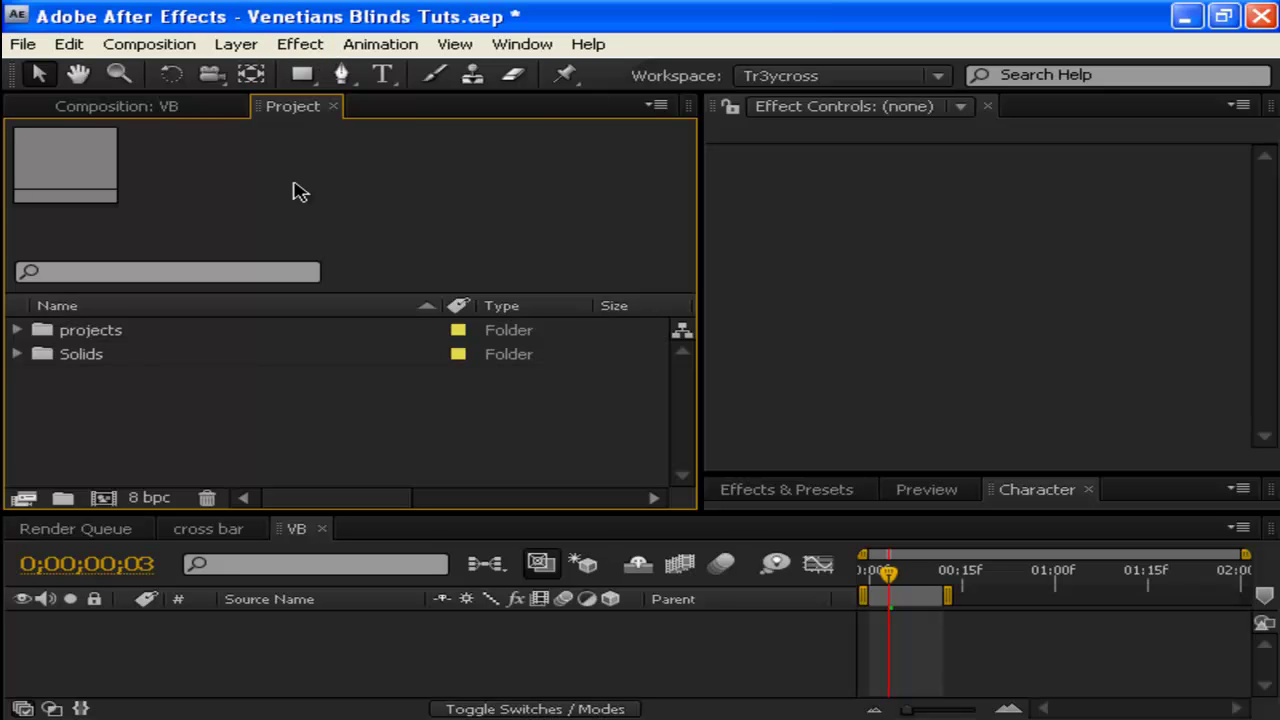
# Create a VB composition: HDV/HDTV 720 29.97, 1280×720, 0;00;01;00 duration.
pyautogui.click(148, 44)
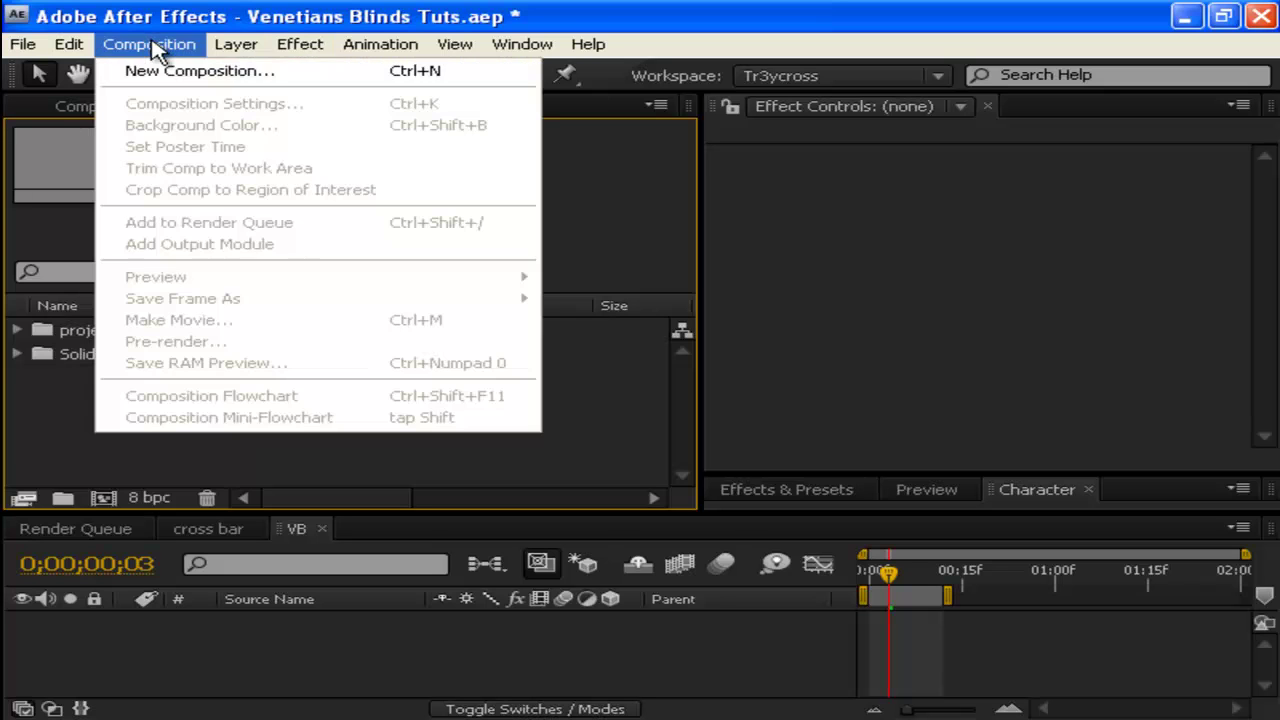
pyautogui.click(166, 72)
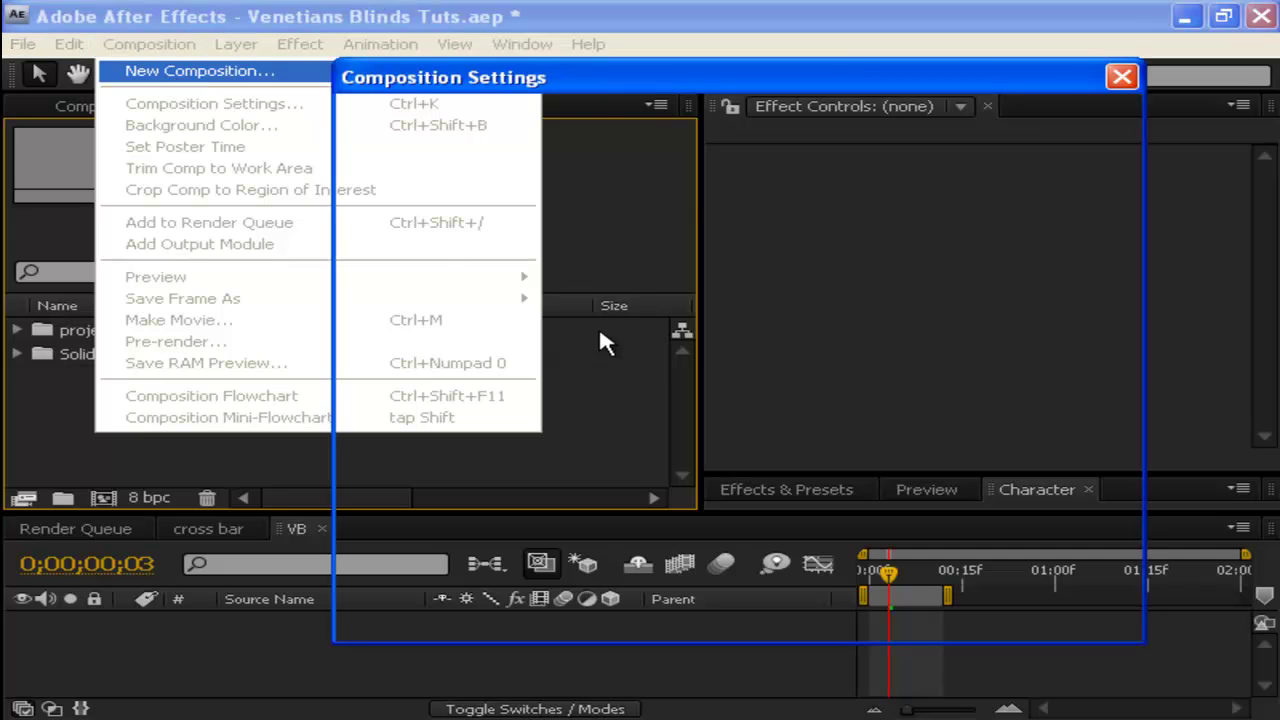
pyautogui.write('VB')
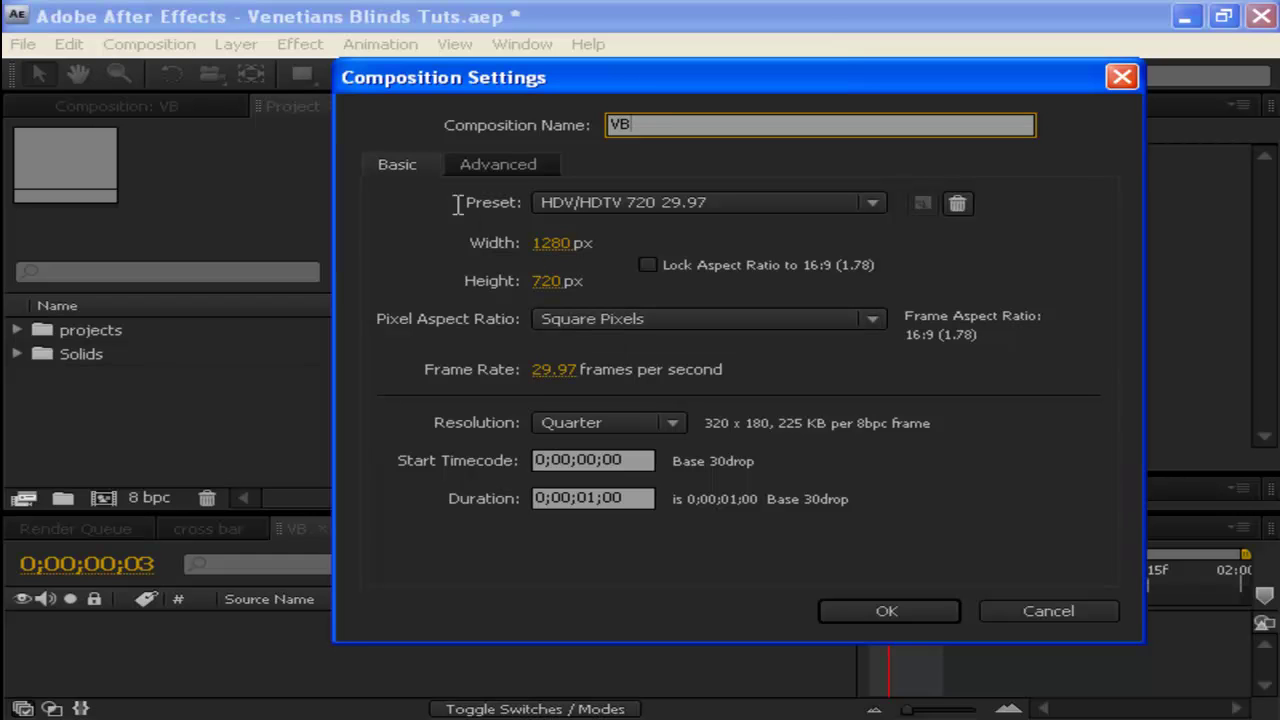
pyautogui.click(590, 497)
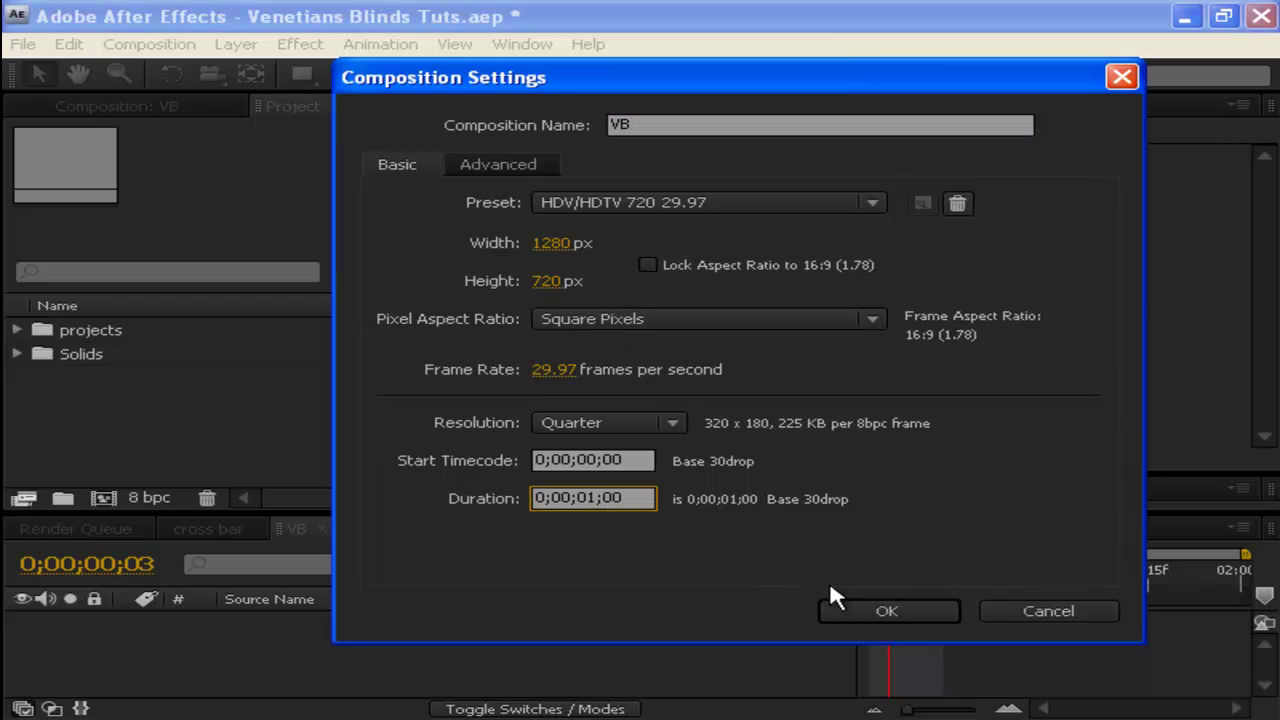
pyautogui.click(842, 610)
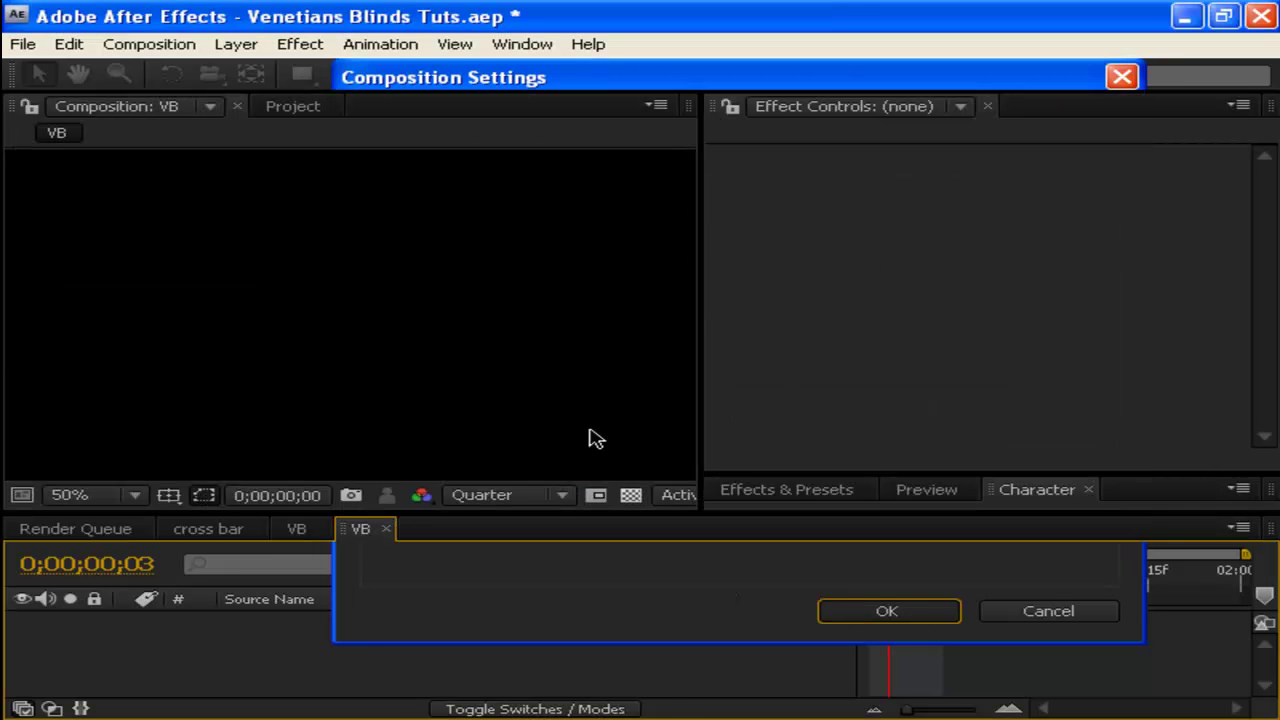
# Add a 1280×720 deep blue solid (6643FF), Blue Solid 2, to the VB comp.
pyautogui.click(238, 44)
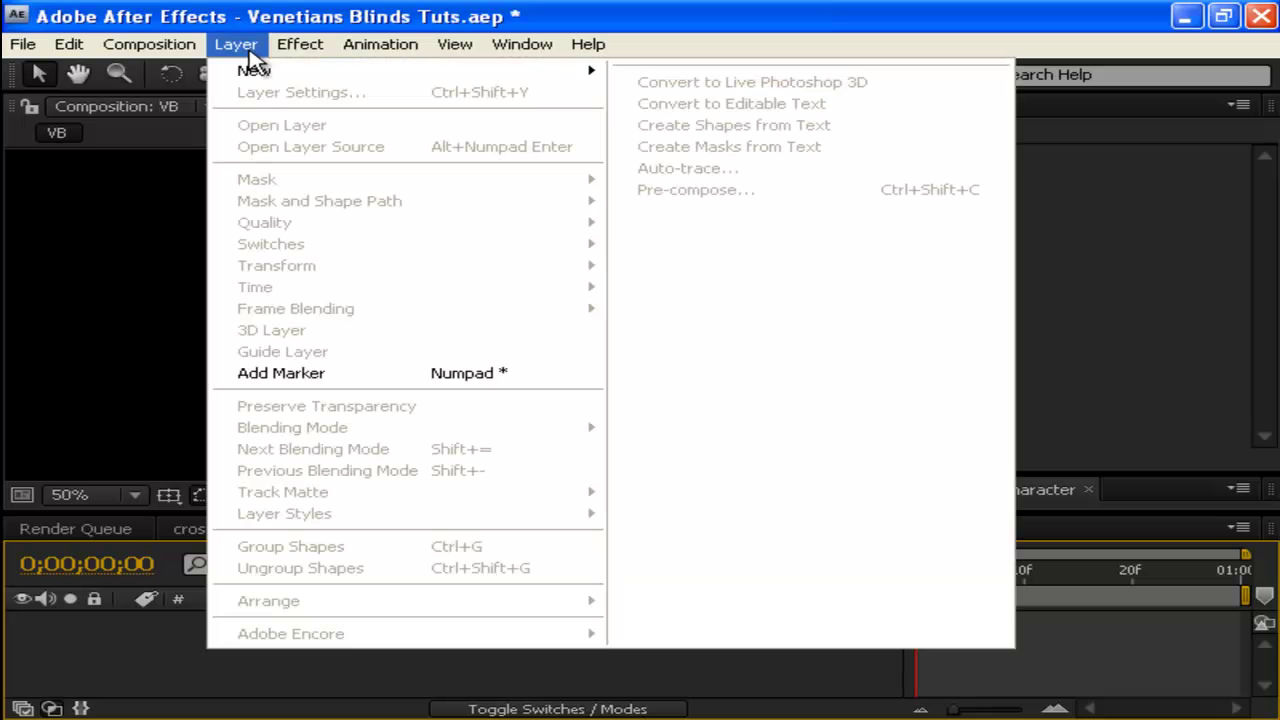
pyautogui.moveTo(257, 80)
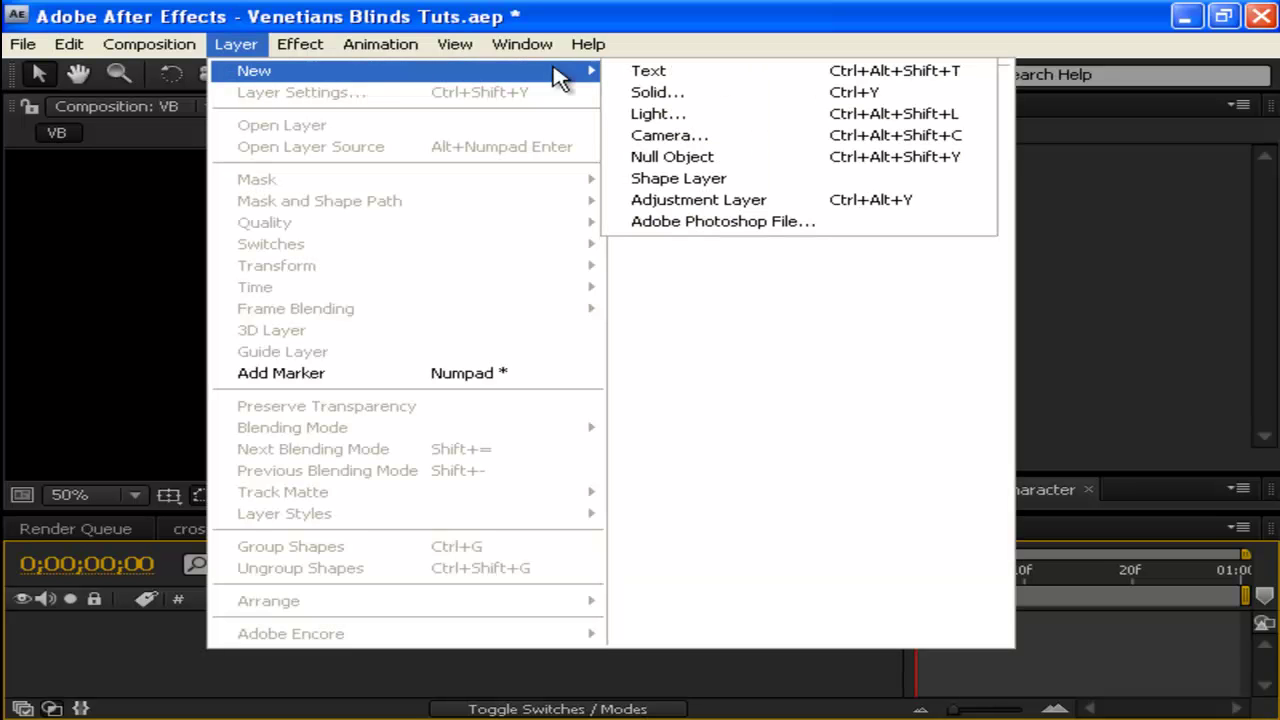
pyautogui.moveTo(598, 70)
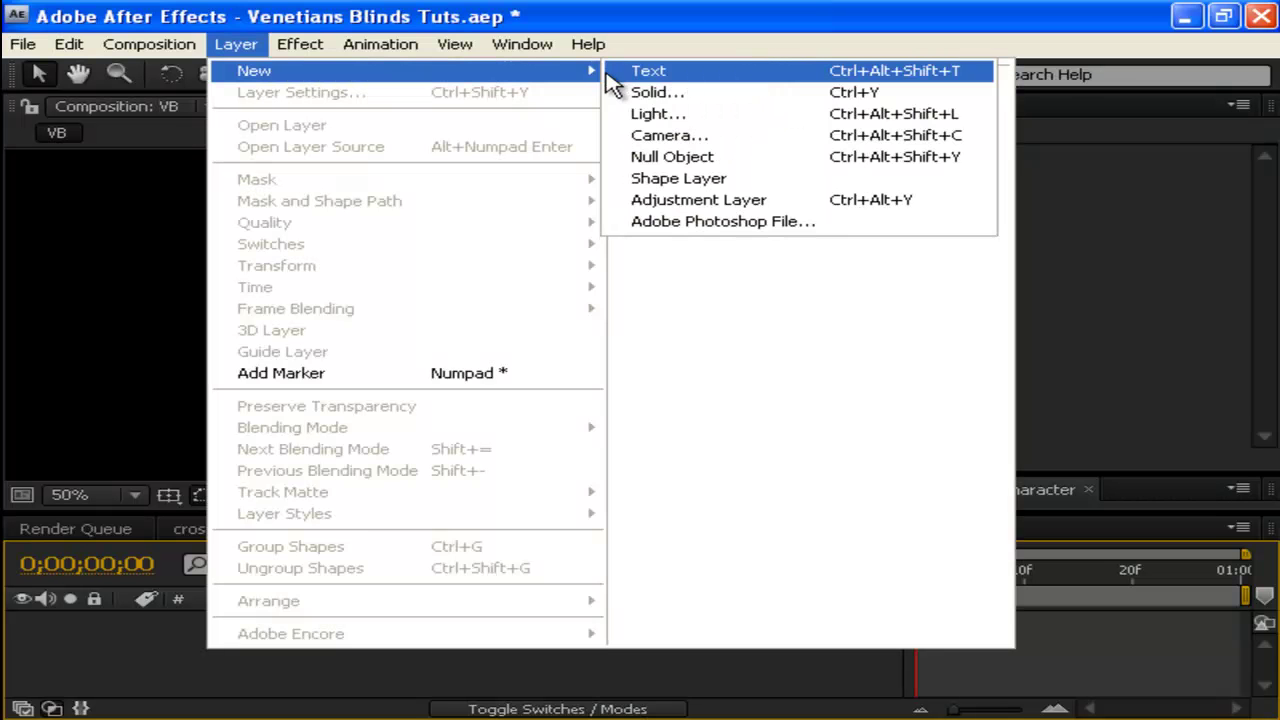
pyautogui.click(619, 91)
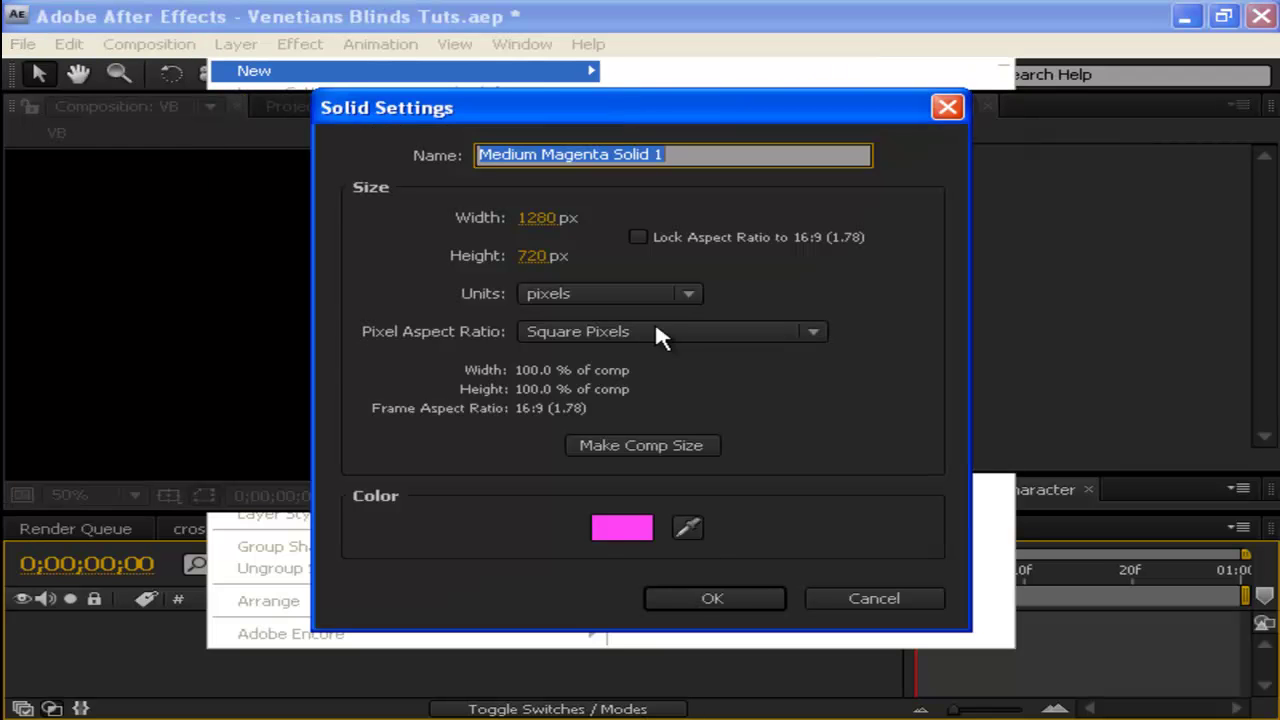
pyautogui.click(632, 532)
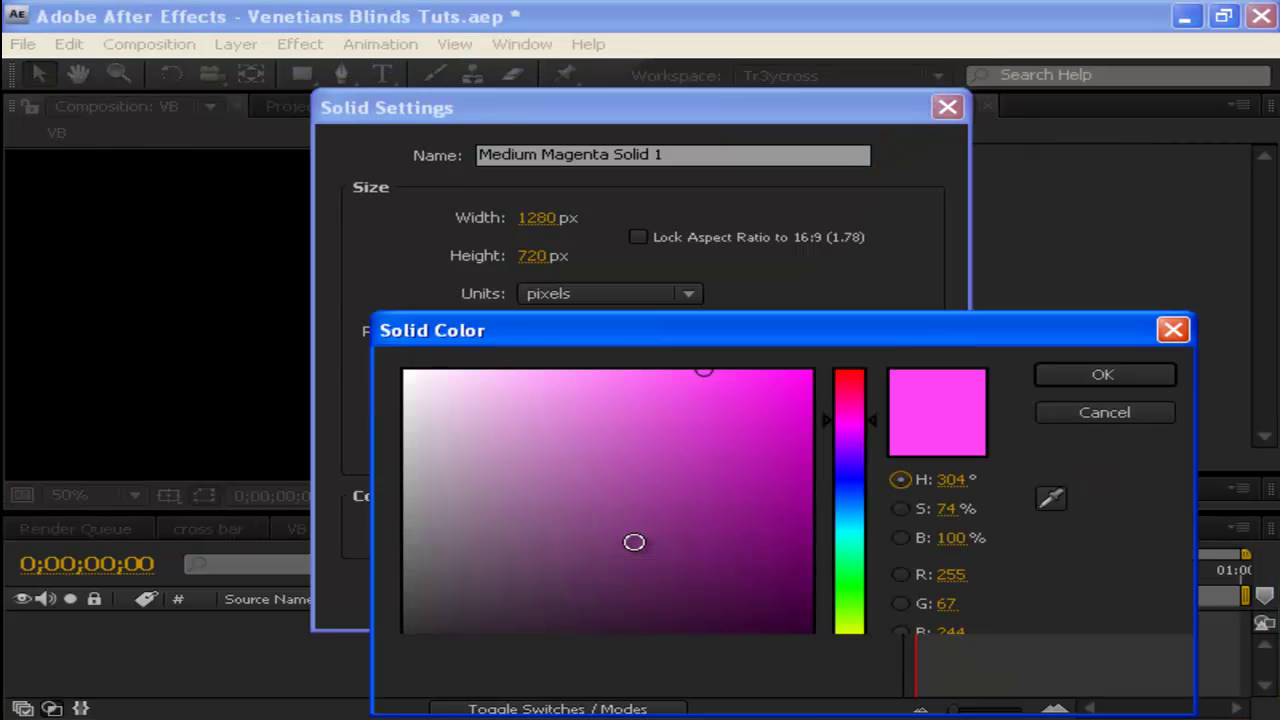
pyautogui.click(848, 467)
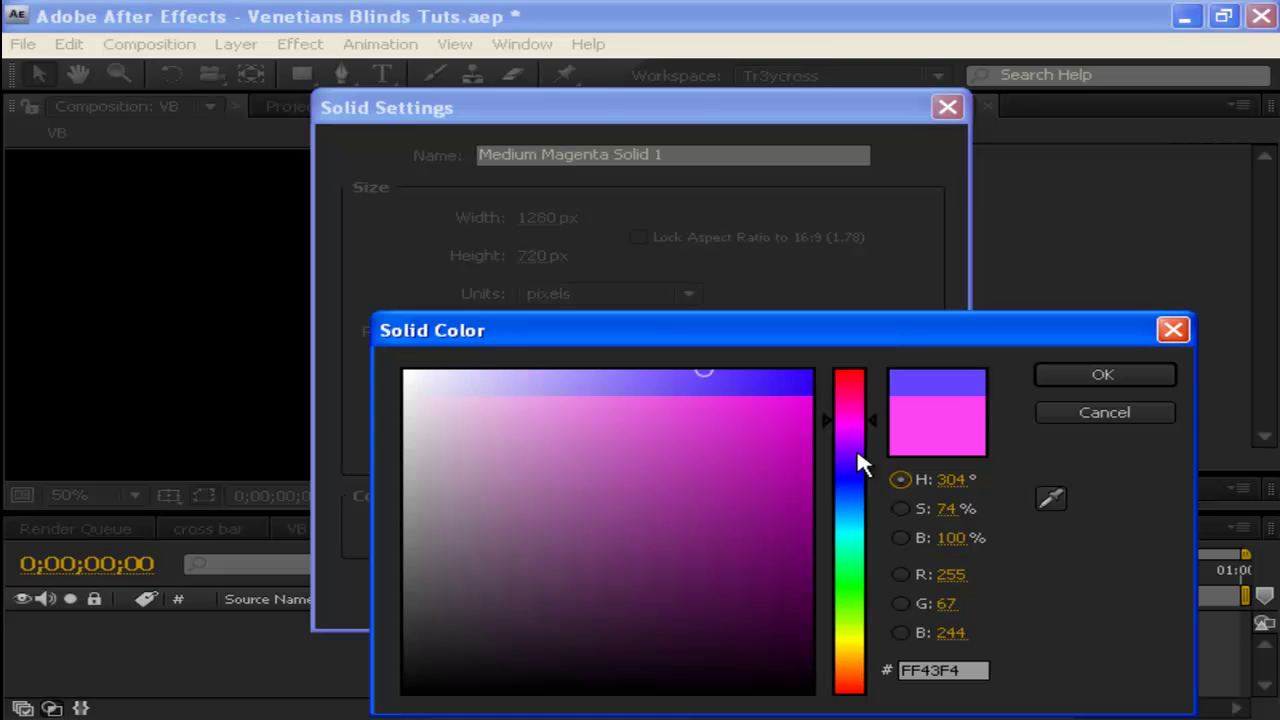
pyautogui.moveTo(786, 416); pyautogui.dragTo(787, 406)
pyautogui.click(1100, 376)
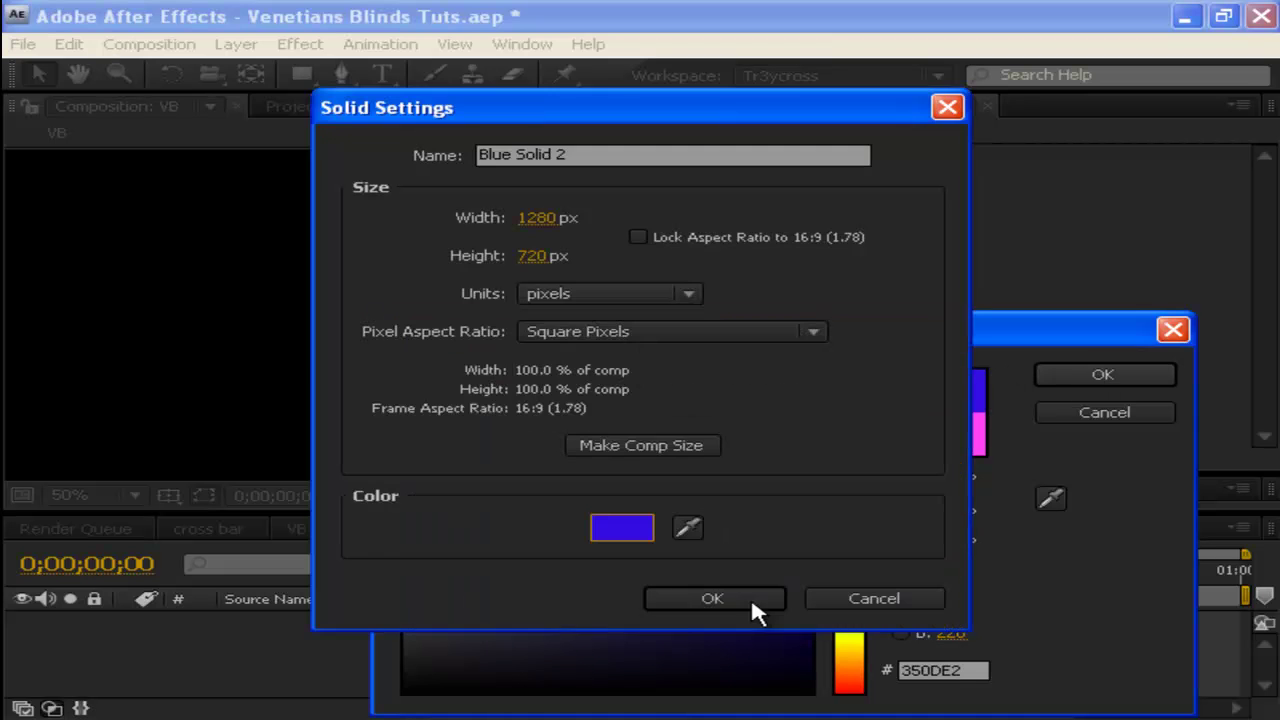
pyautogui.click(698, 602)
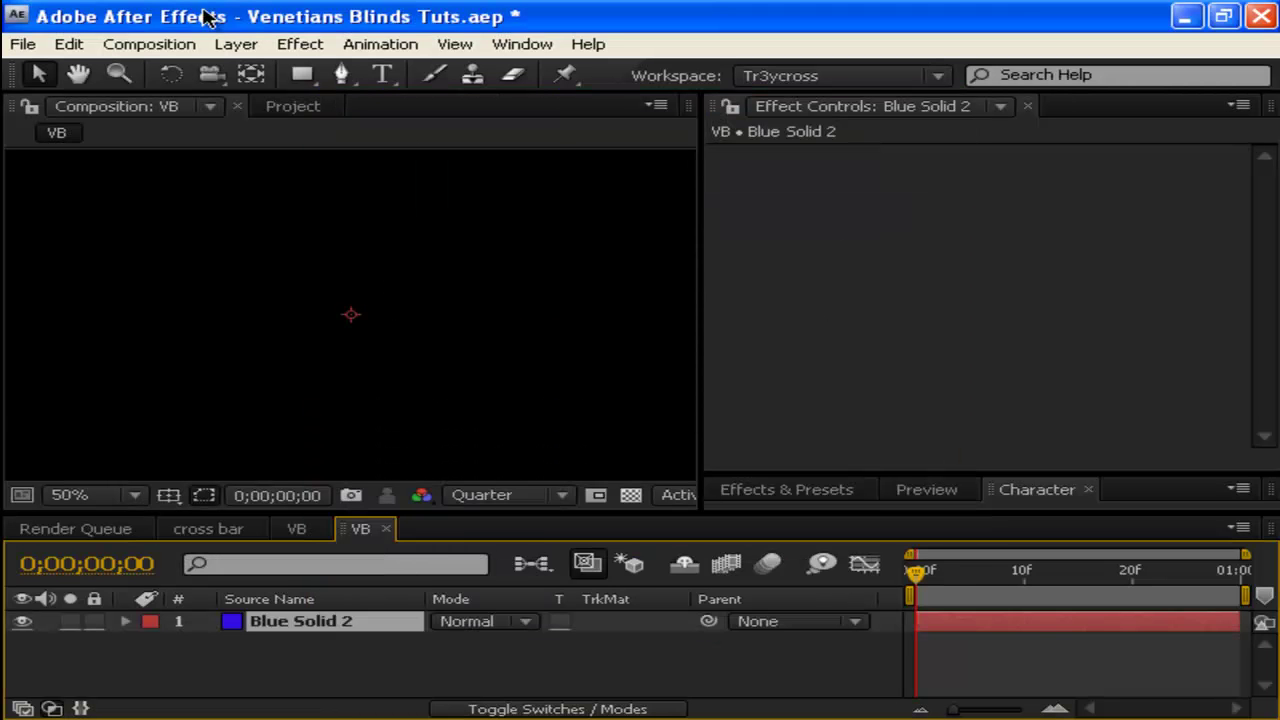
# Add an orange FAA30D solid, Orange Solid 2, above the blue solid using Ctrl+Y.
pyautogui.hotkey('ctrl', 'y')
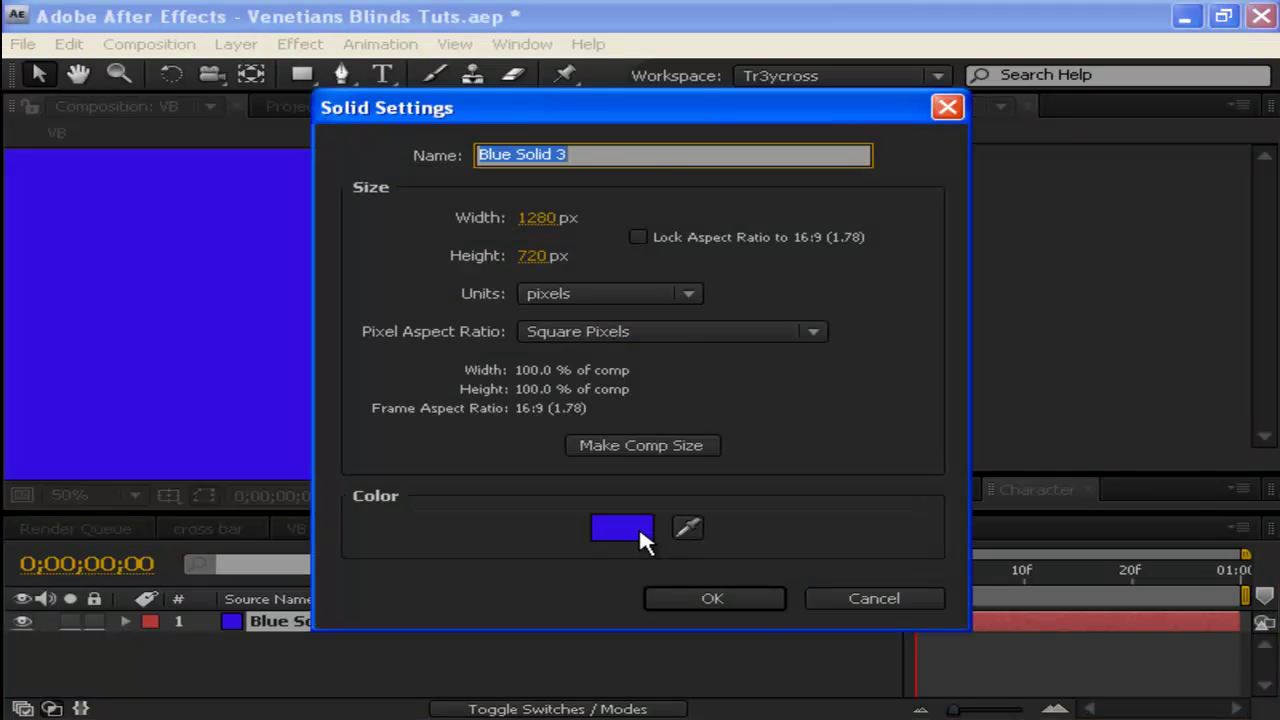
pyautogui.click(638, 530)
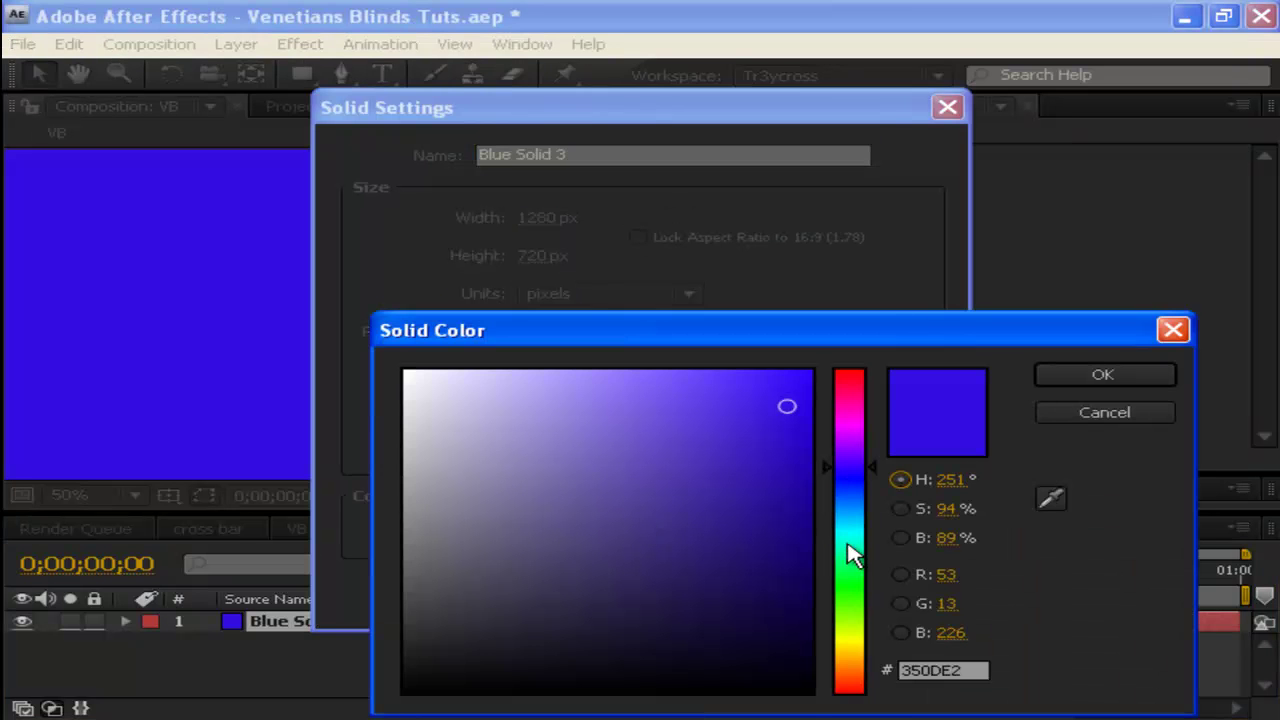
pyautogui.click(849, 661)
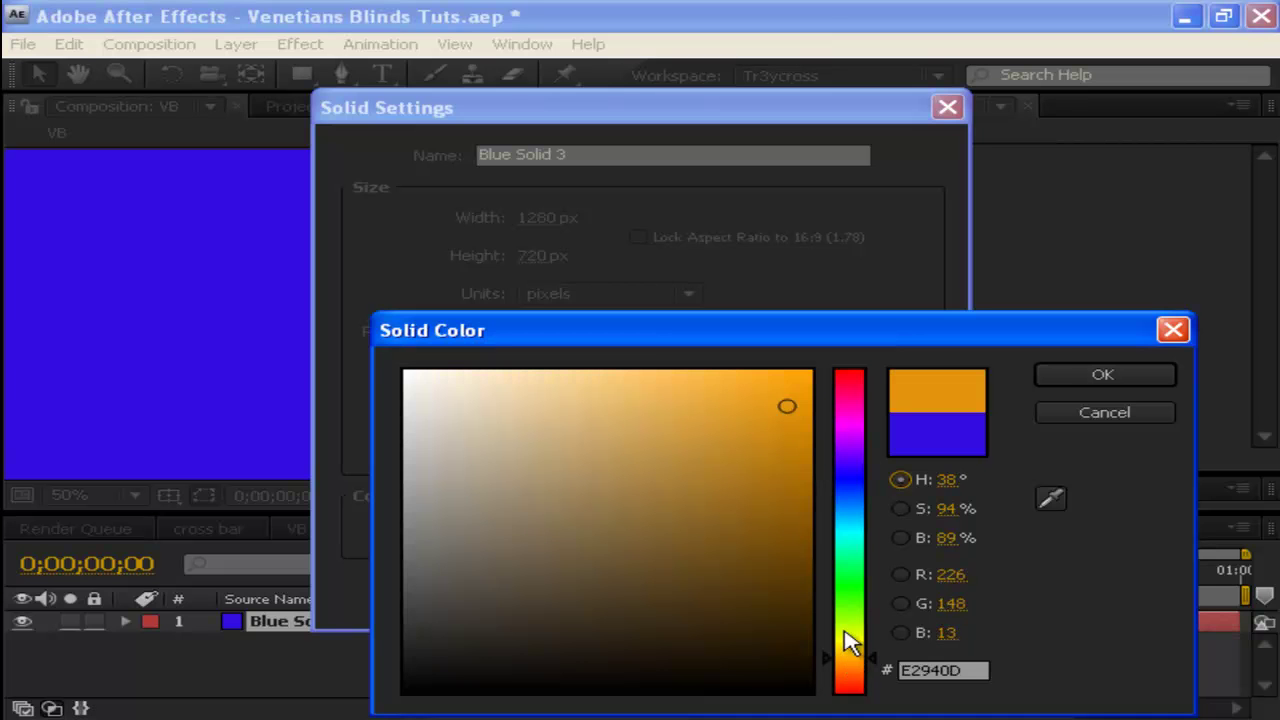
pyautogui.click(790, 376)
pyautogui.click(1047, 376)
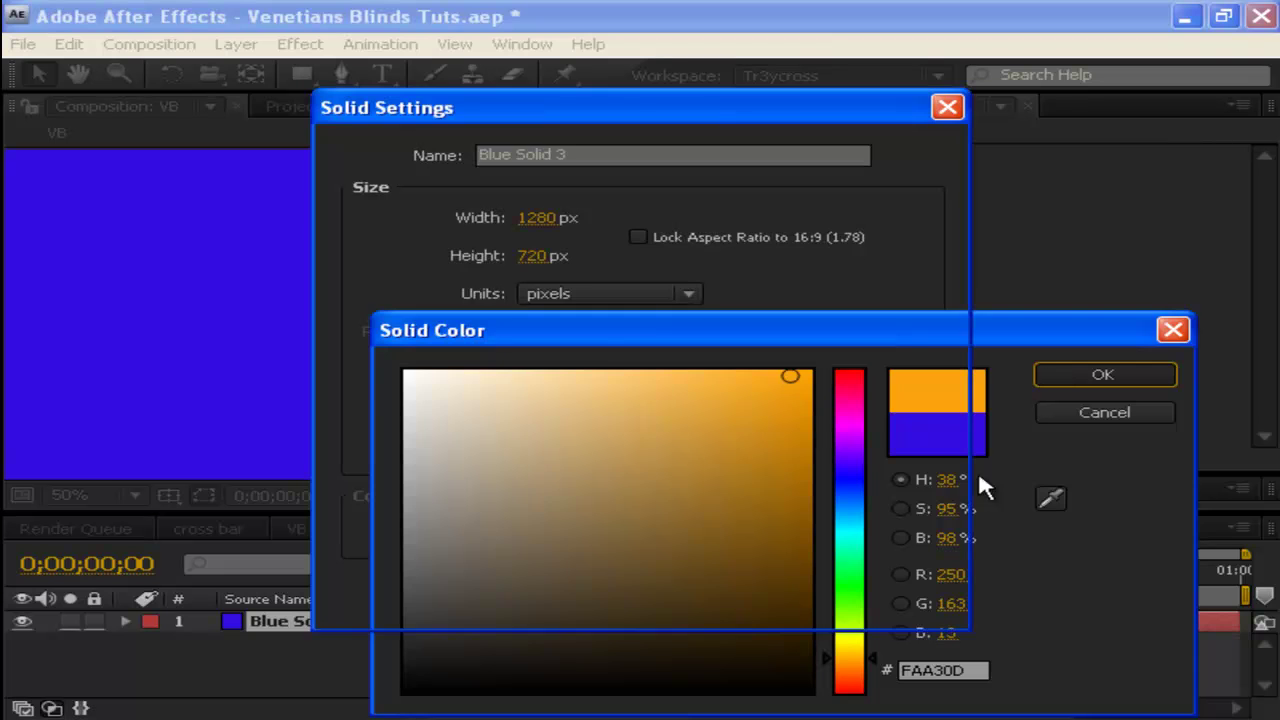
pyautogui.click(760, 600)
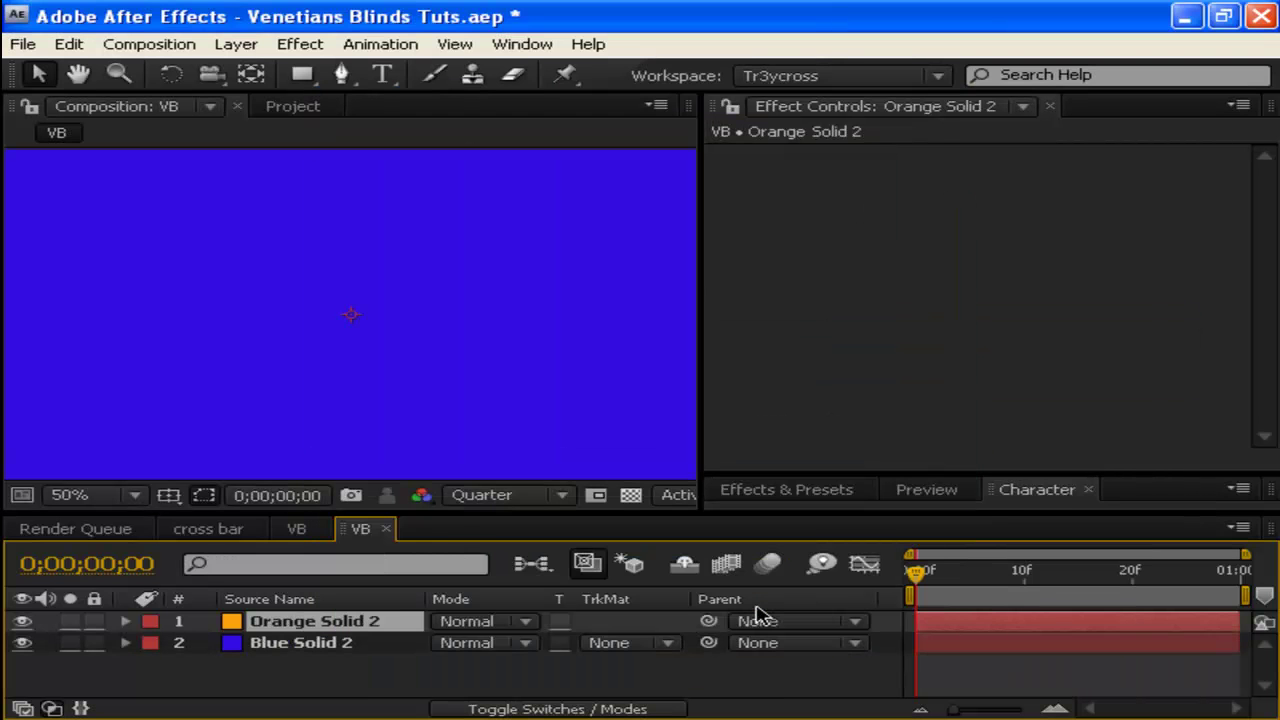
# Zoom the viewer out to 25% and select the Orange Solid 2 layer.
pyautogui.click(470, 683)
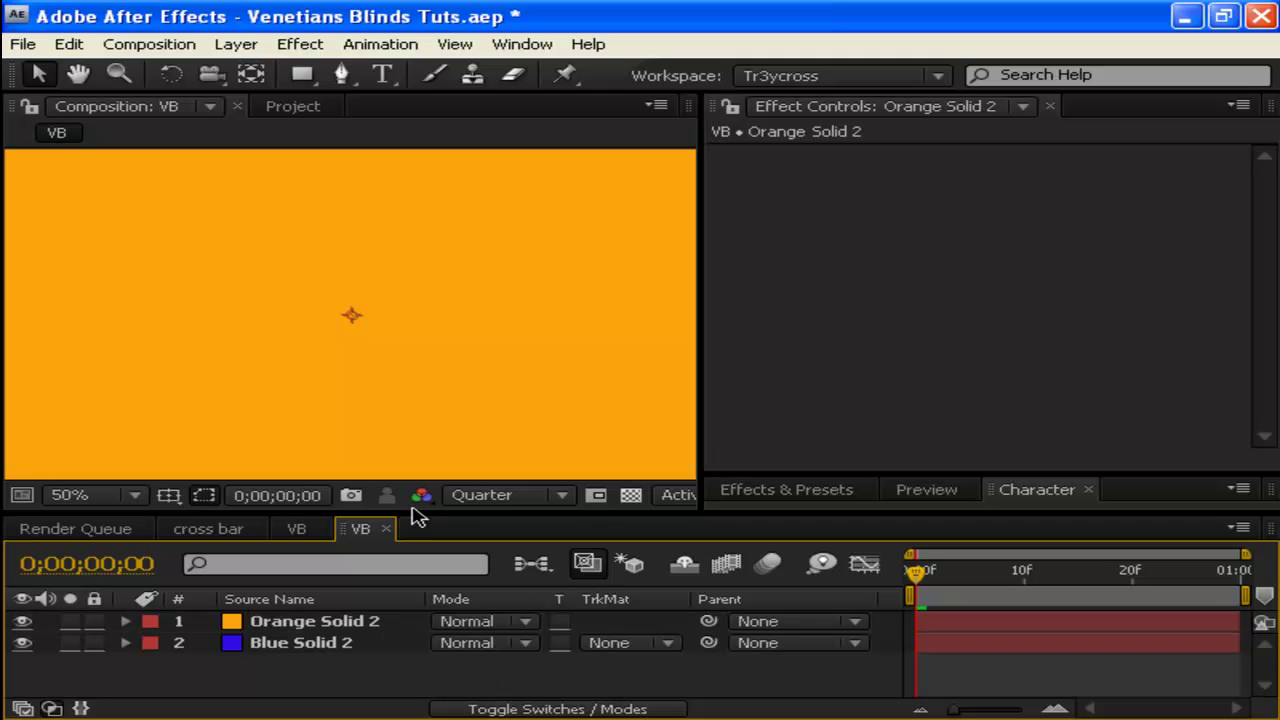
pyautogui.press(',')
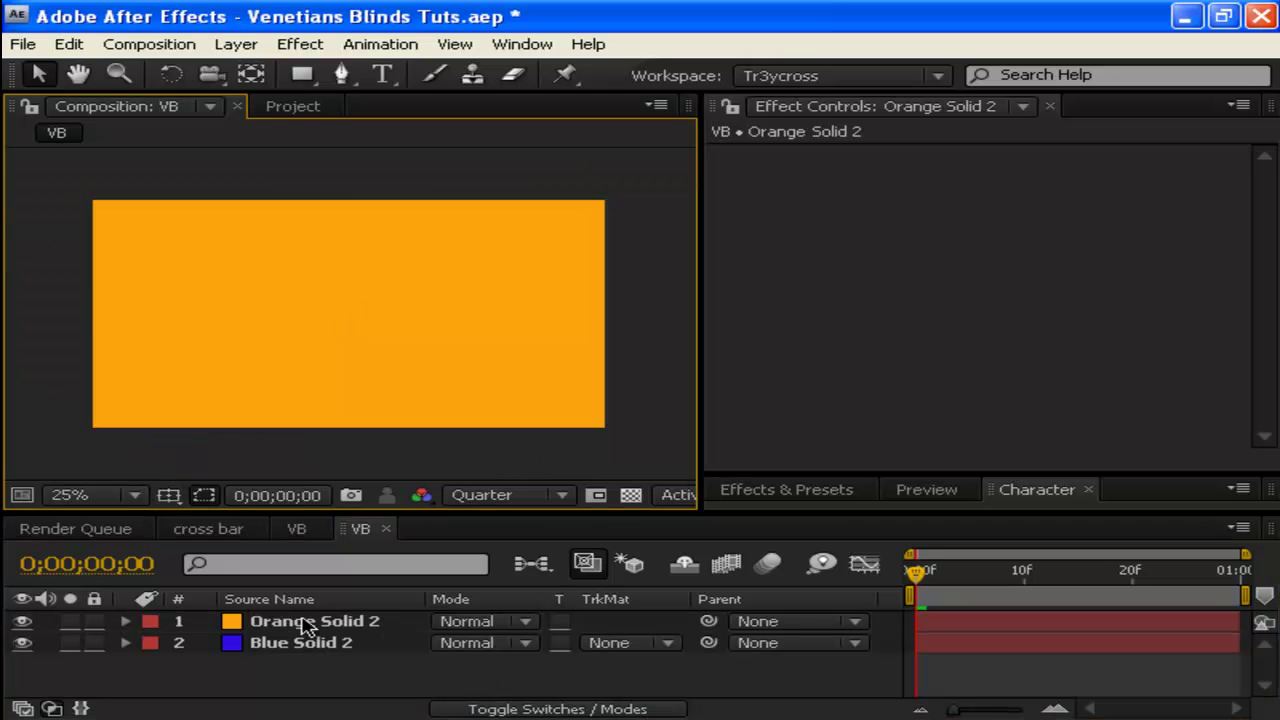
pyautogui.click(306, 622)
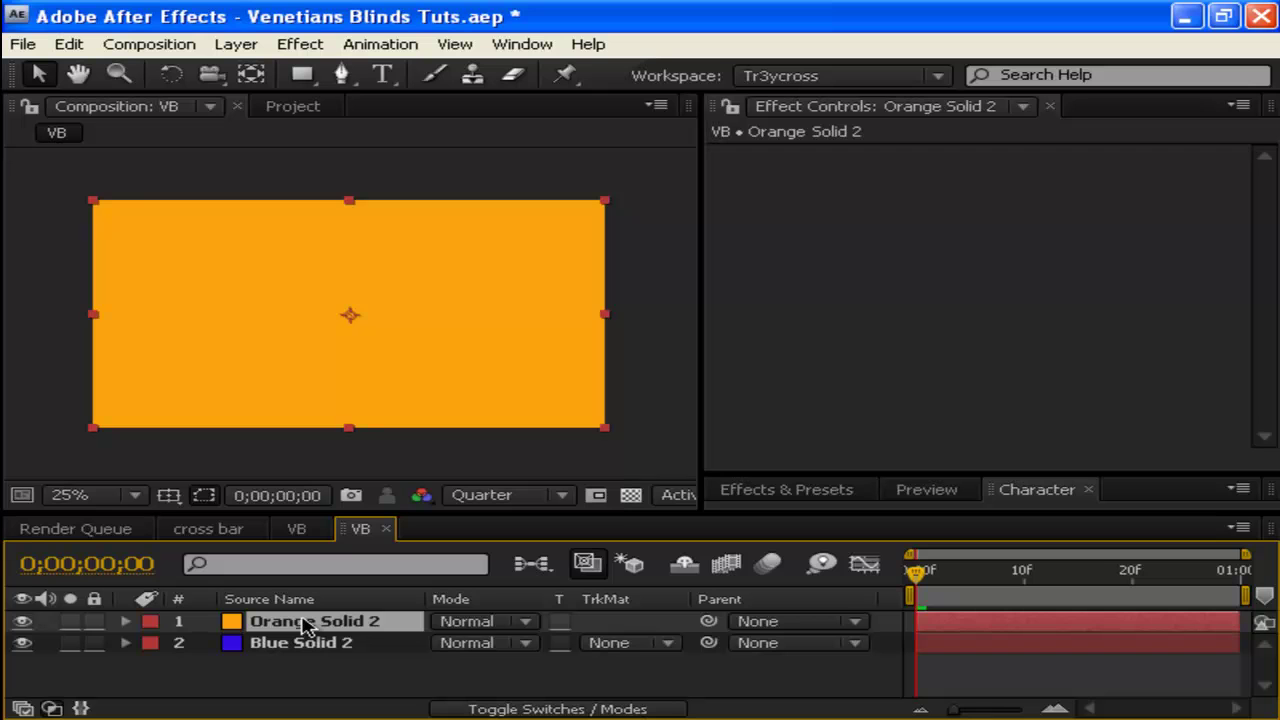
# Apply Transition > Venetian Blinds to Orange Solid 2 and reselect it to view its settings.
pyautogui.click(301, 44)
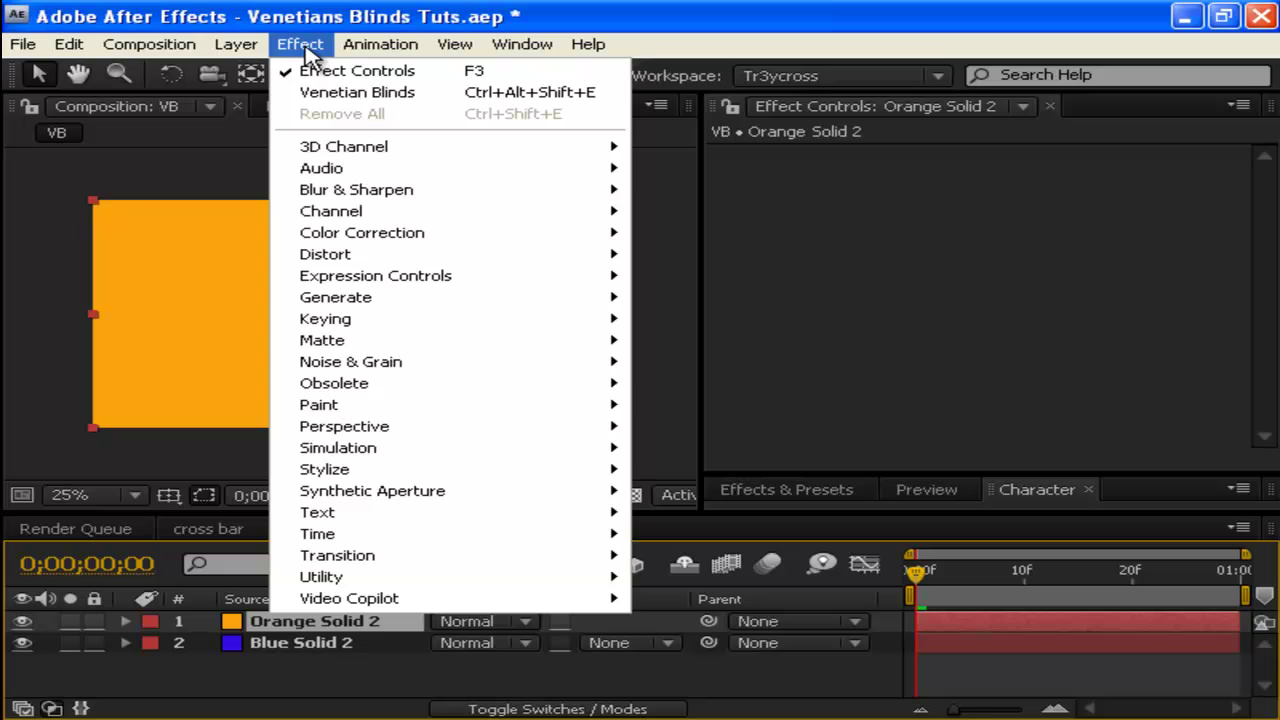
pyautogui.moveTo(352, 560)
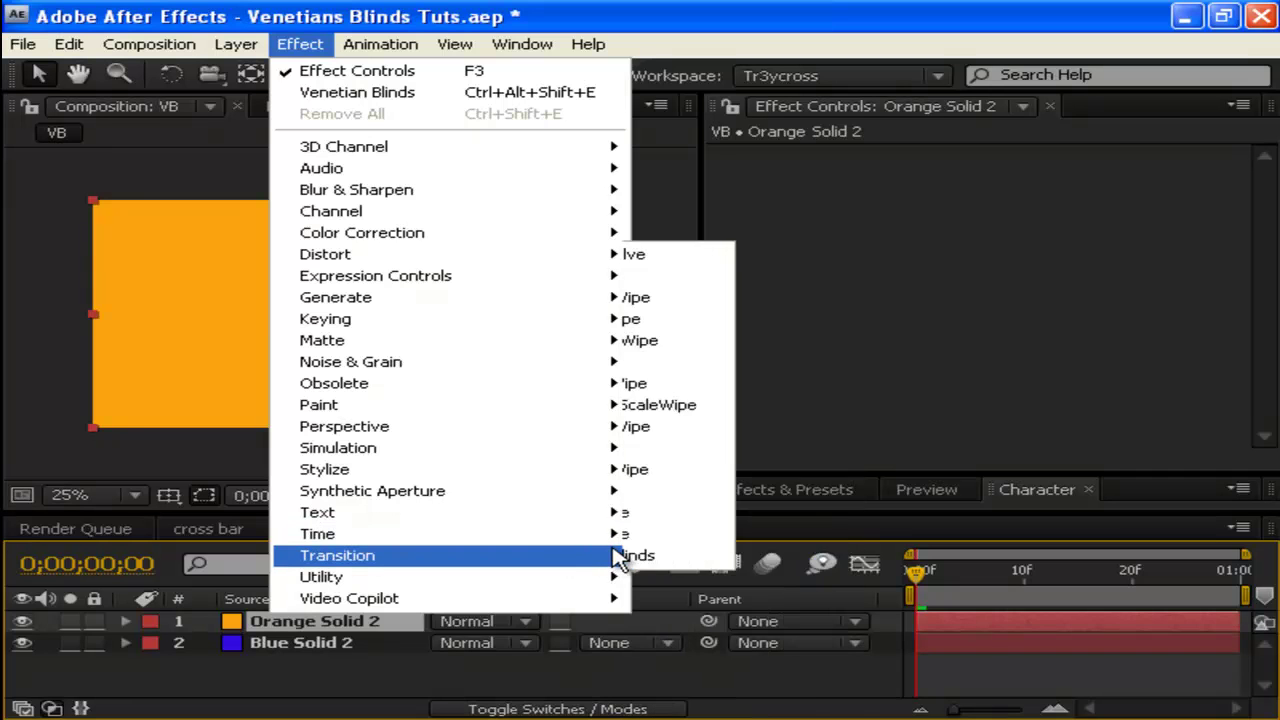
pyautogui.click(636, 556)
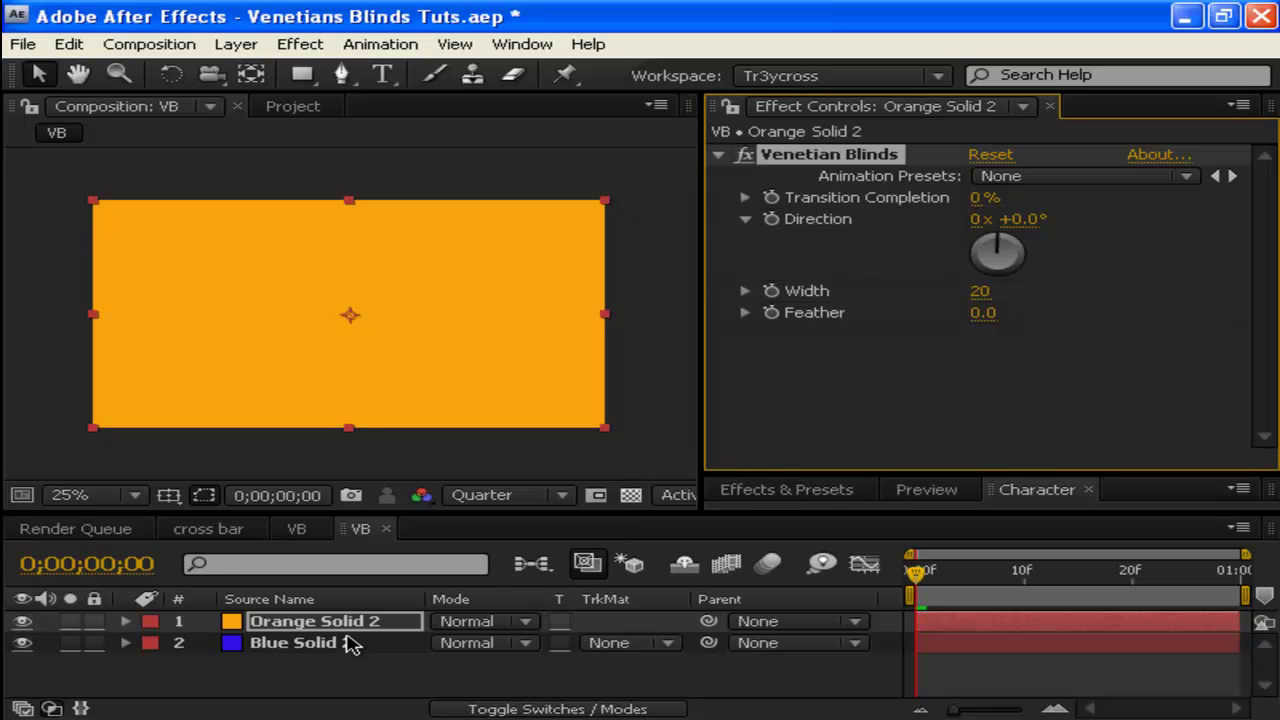
pyautogui.click(346, 627)
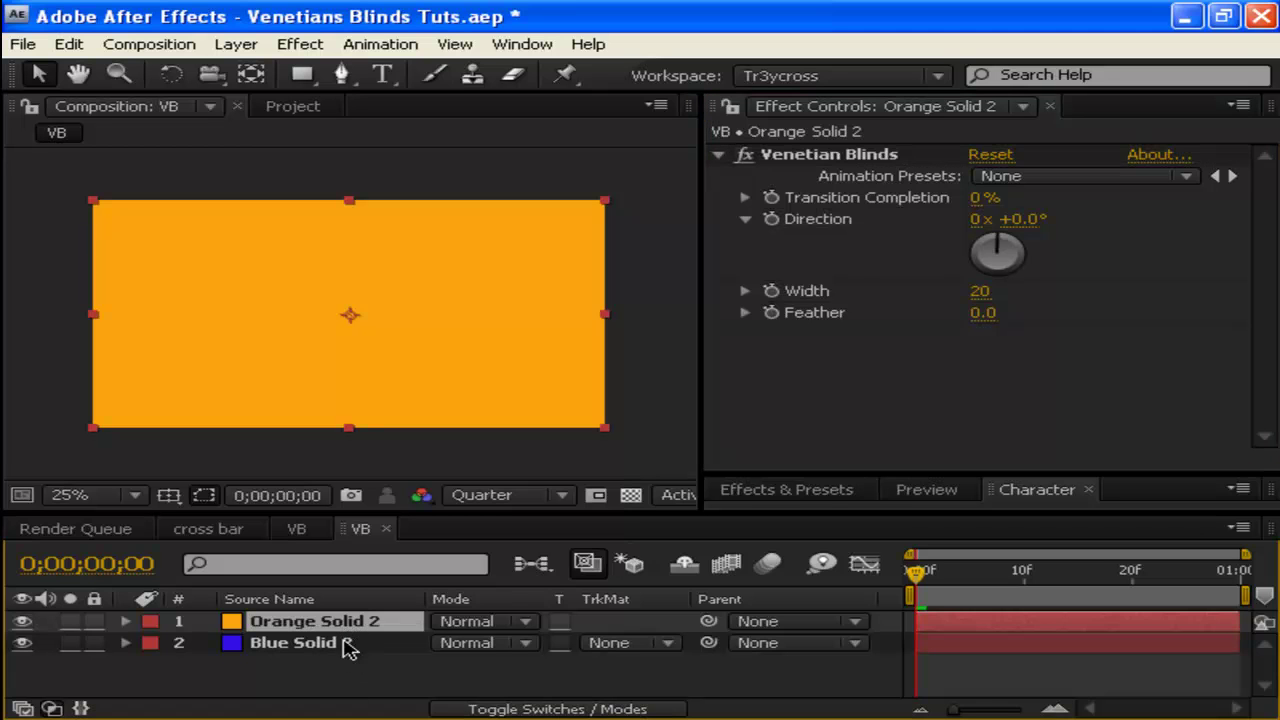
pyautogui.click(347, 642)
pyautogui.click(358, 626)
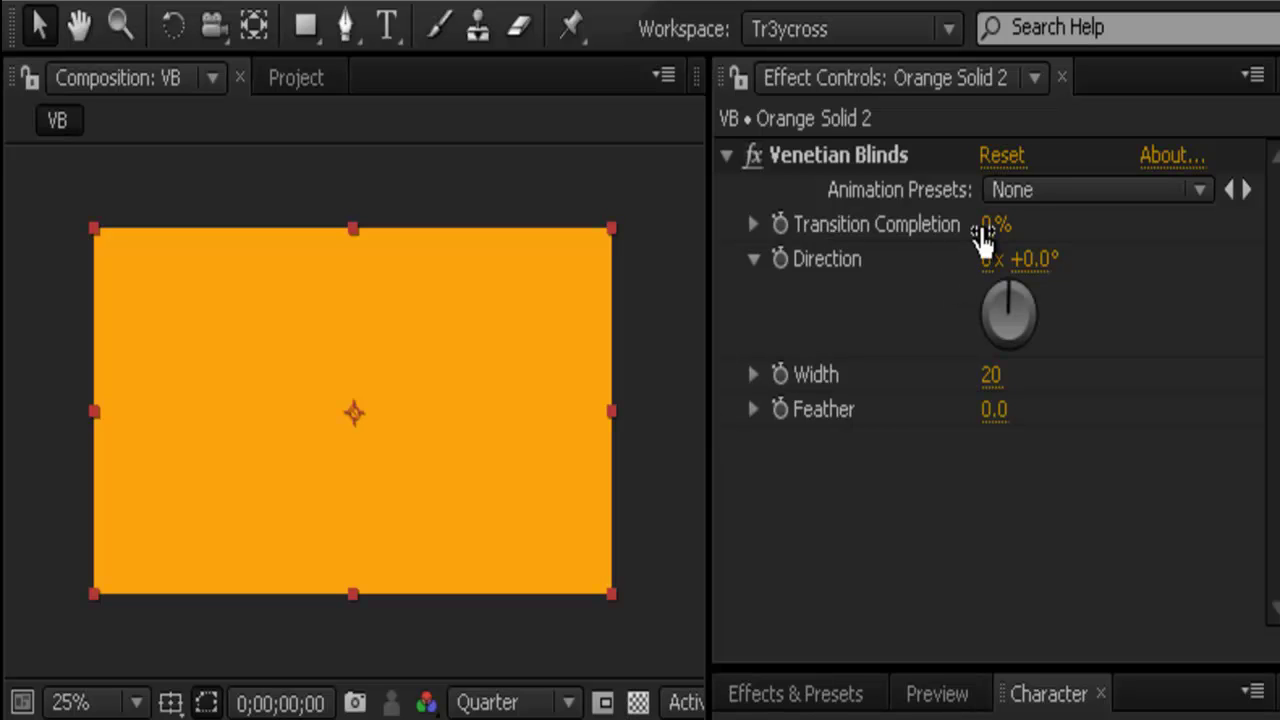
# Set Venetian Blinds Transition Completion to 28% and Direction to -16°.
pyautogui.moveTo(1011, 212); pyautogui.dragTo(1160, 283)
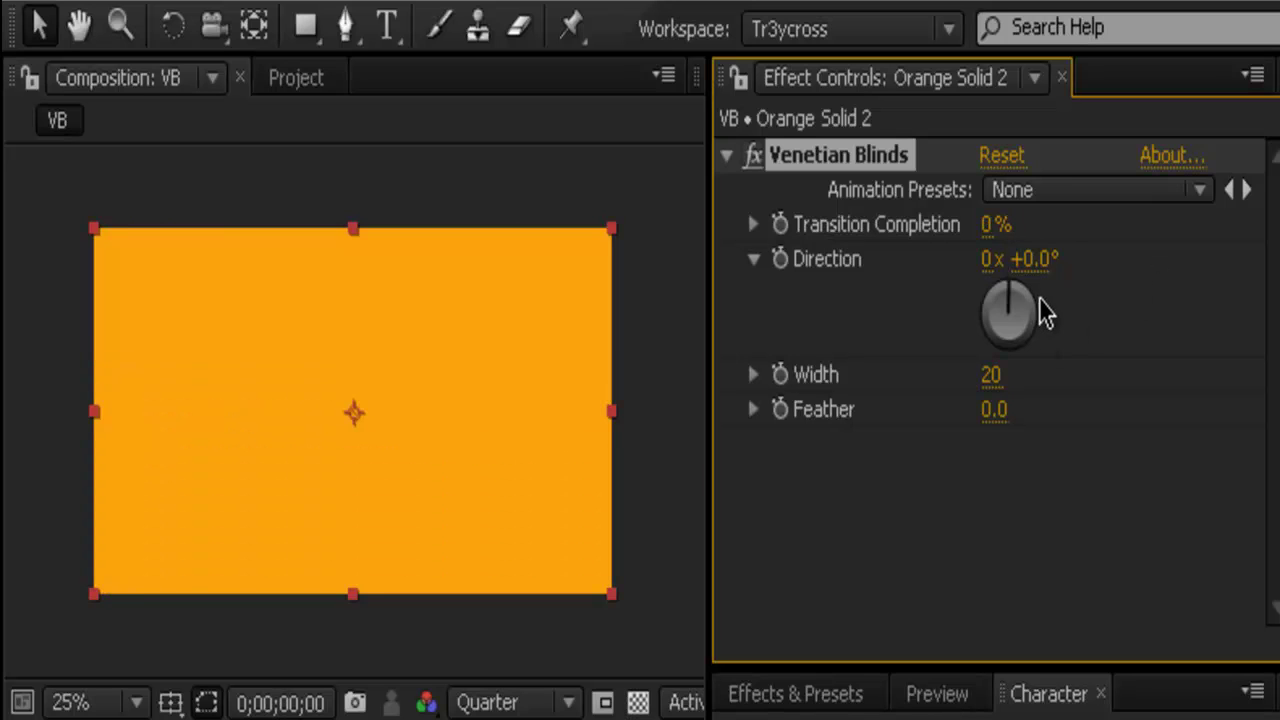
pyautogui.moveTo(1024, 289); pyautogui.dragTo(1023, 221)
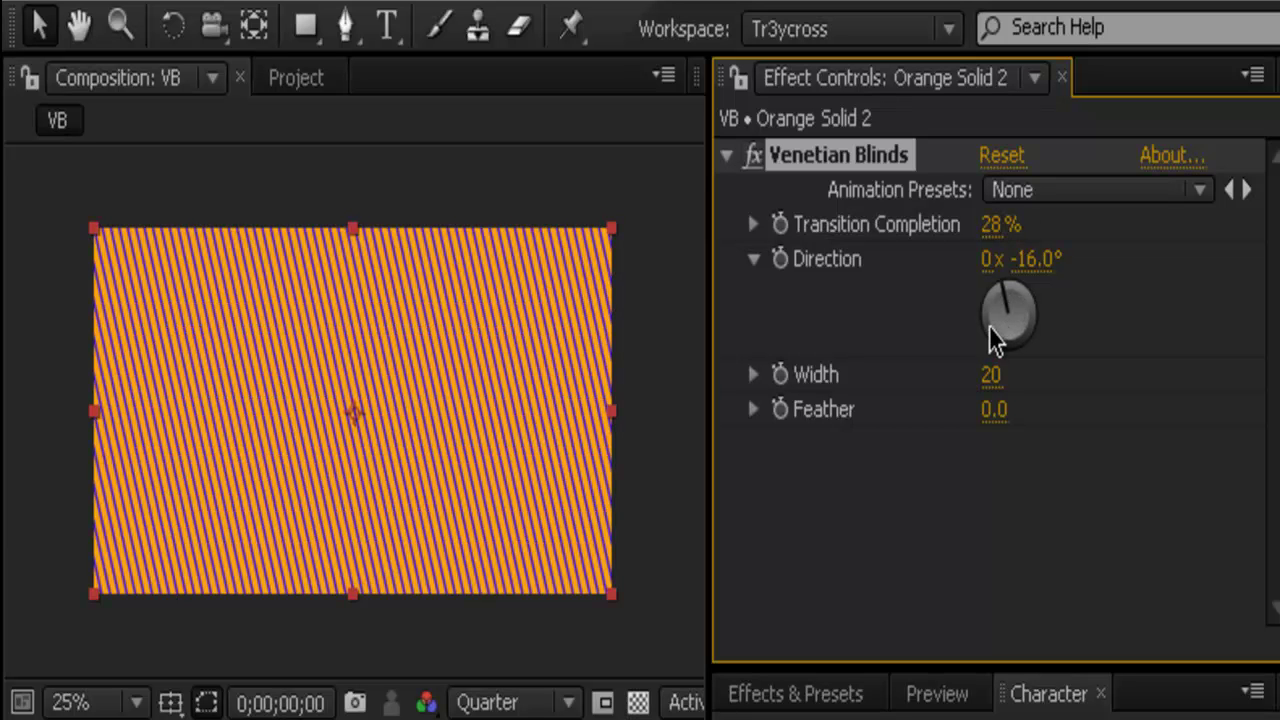
# Rotate the blinds Direction to -312°, then set Width 9 and Feather 76.0.
pyautogui.click(983, 336)
pyautogui.moveTo(983, 335); pyautogui.dragTo(1037, 294)
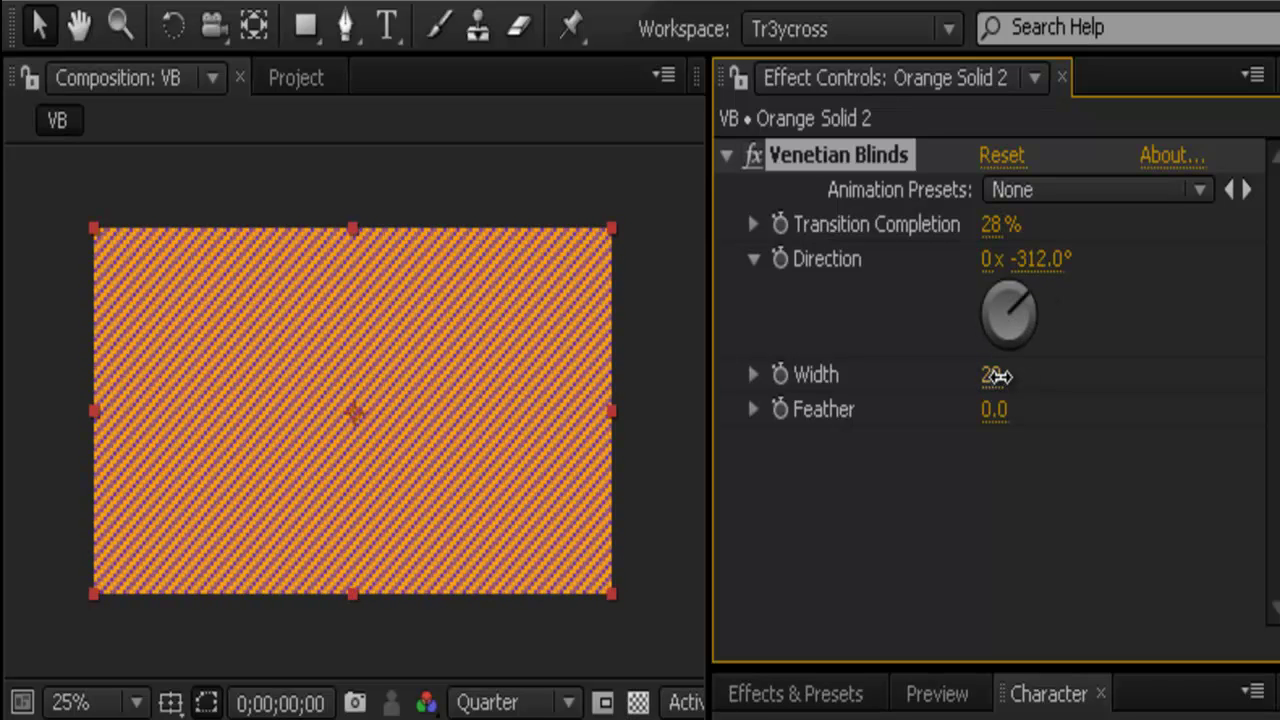
pyautogui.moveTo(996, 375); pyautogui.dragTo(993, 512)
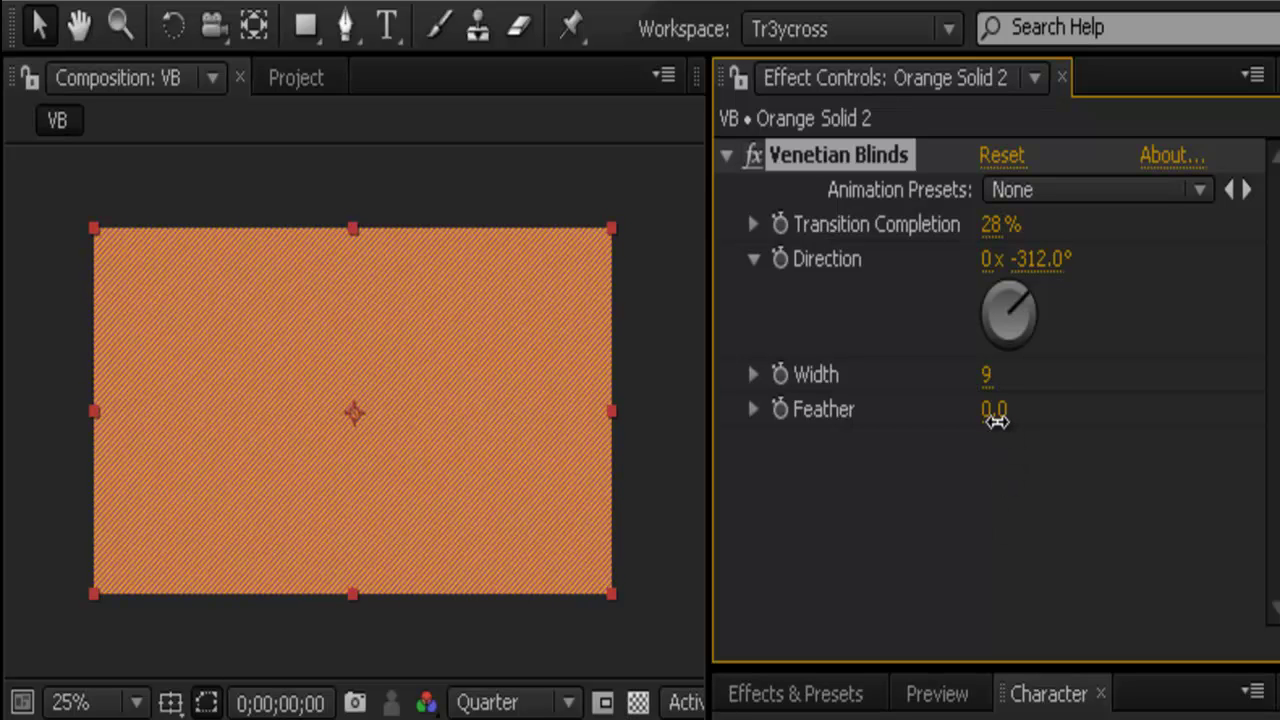
pyautogui.moveTo(997, 421); pyautogui.dragTo(1068, 370)
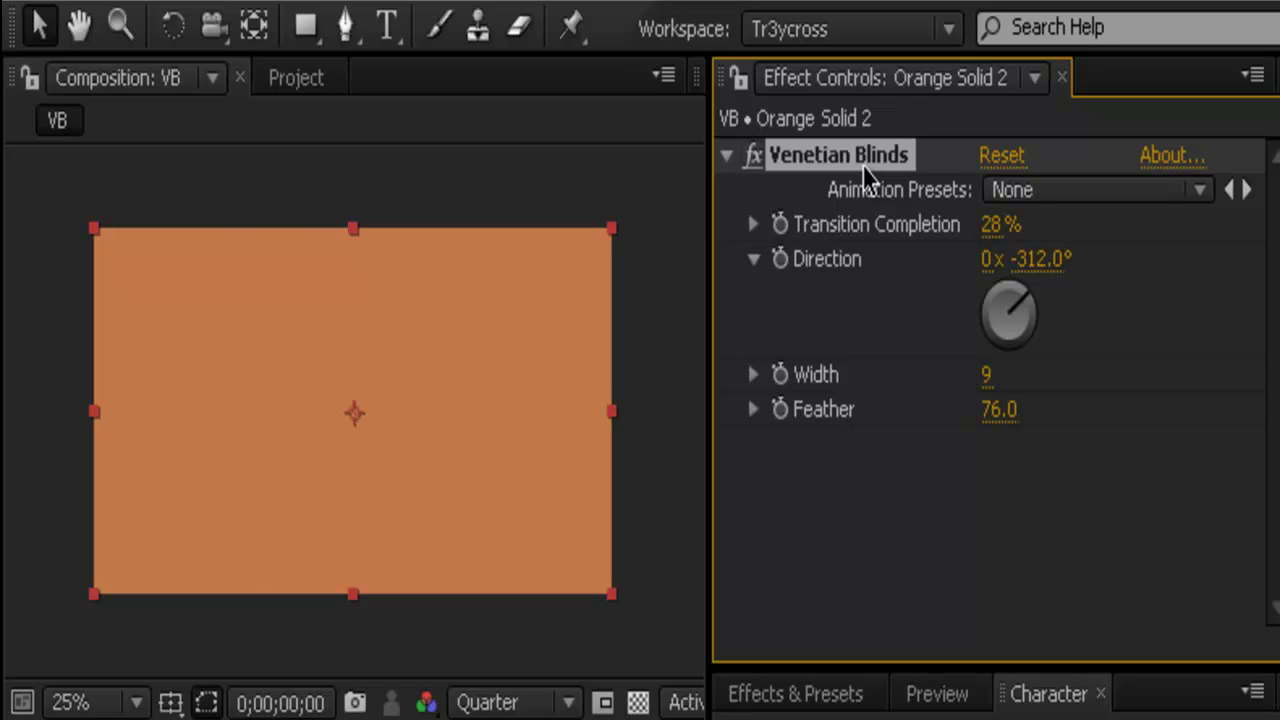
# Delete the Venetian Blinds effect and open mini blocks from projects > Raindbow blocks.
pyautogui.press('Delete')
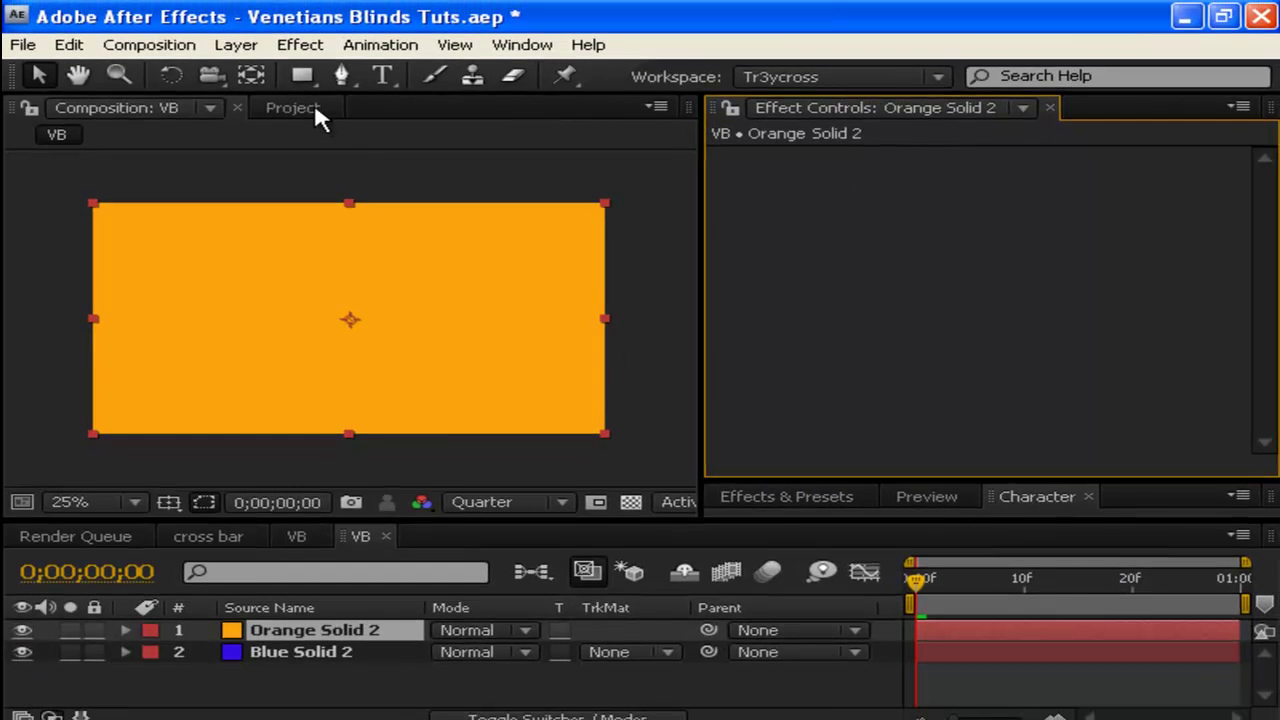
pyautogui.click(320, 82)
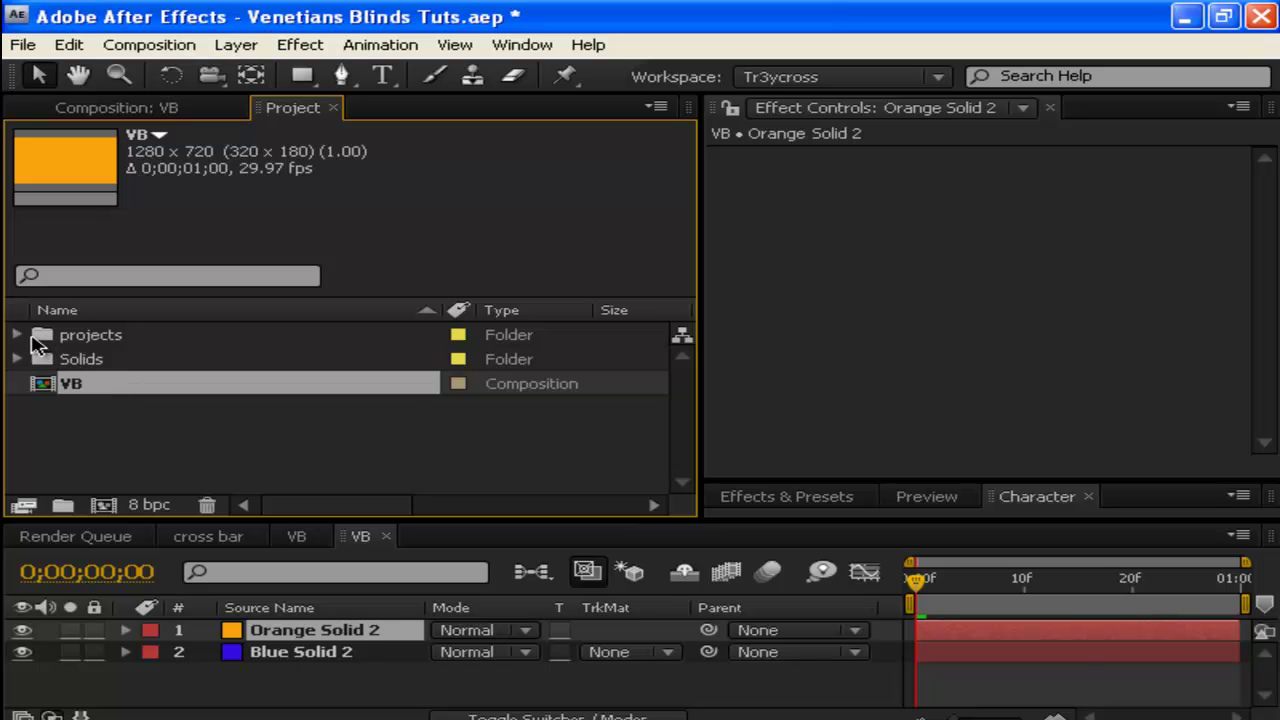
pyautogui.click(17, 336)
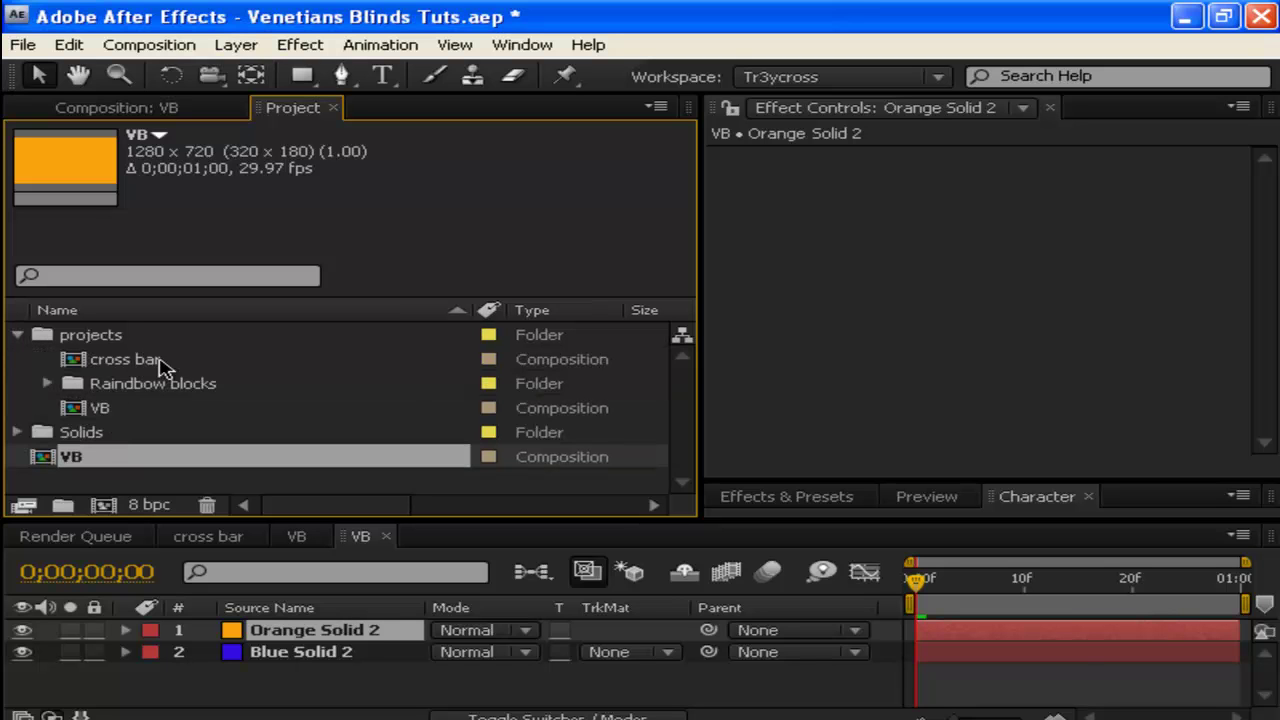
pyautogui.click(48, 385)
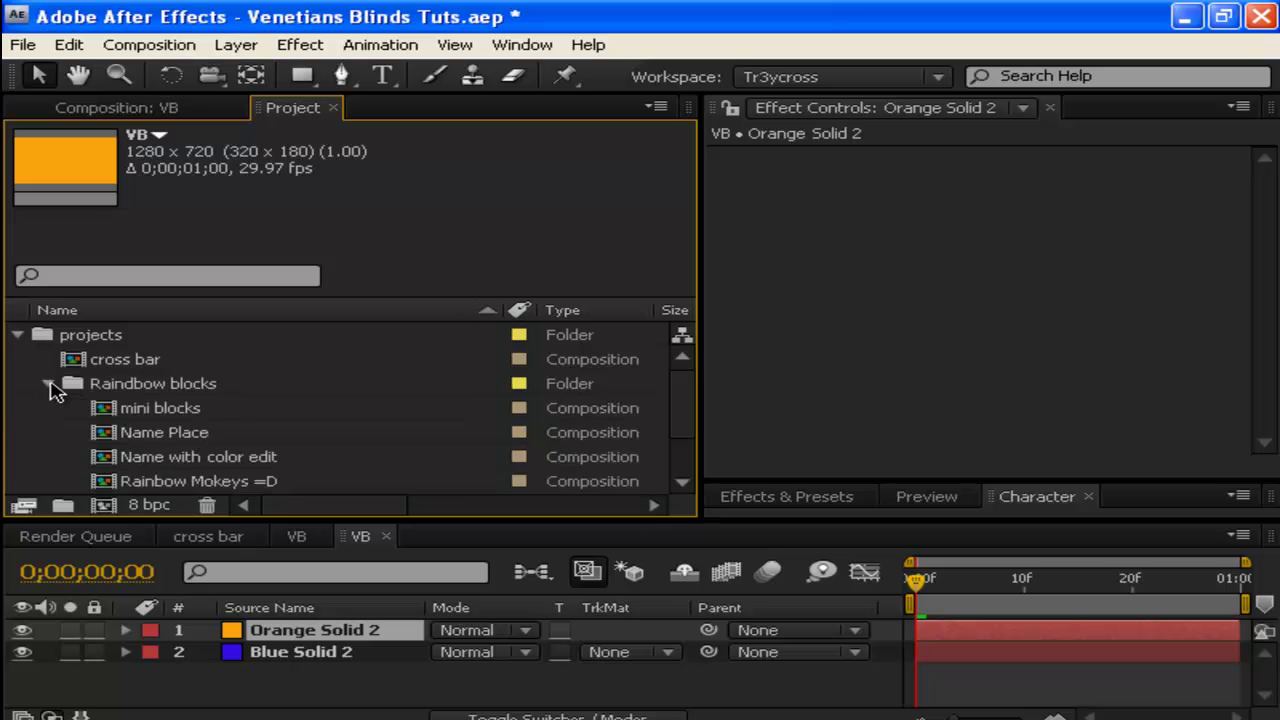
pyautogui.doubleClick(160, 410)
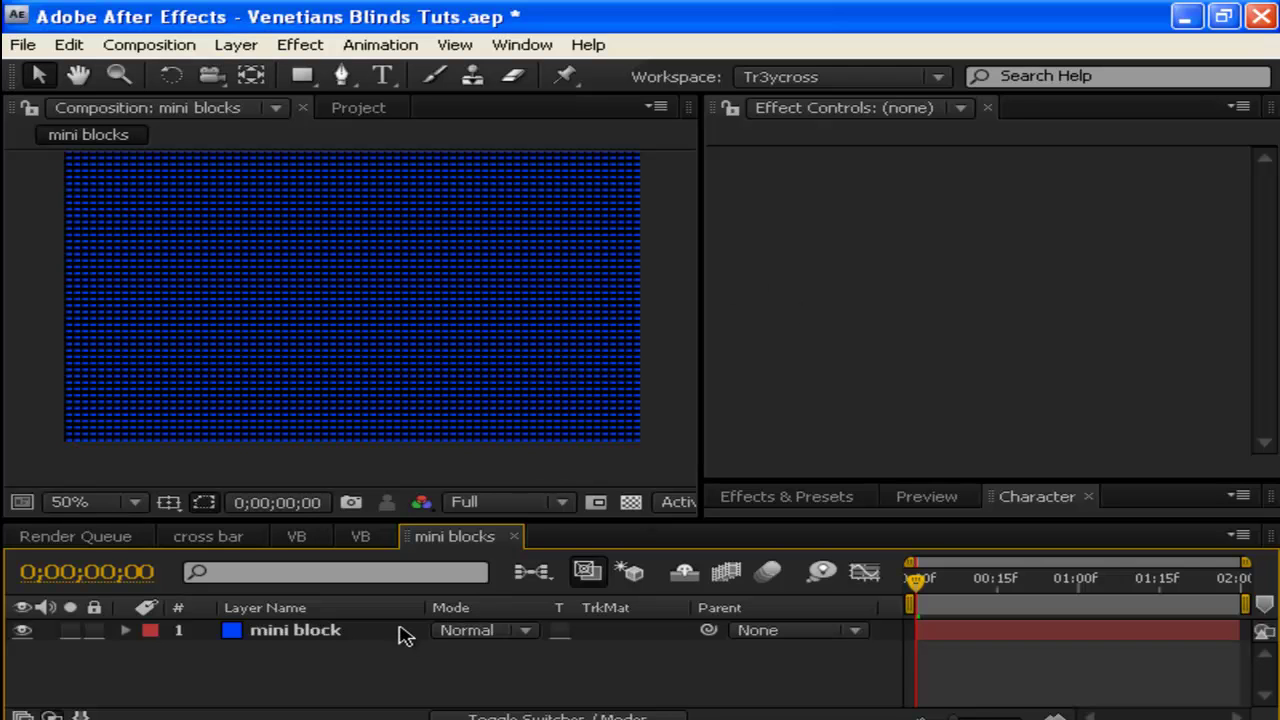
# Expand mini block's two blinds effects (30% at 0°, 66% at +90°), then select Rainbow Mokeys =D.
pyautogui.click(400, 630)
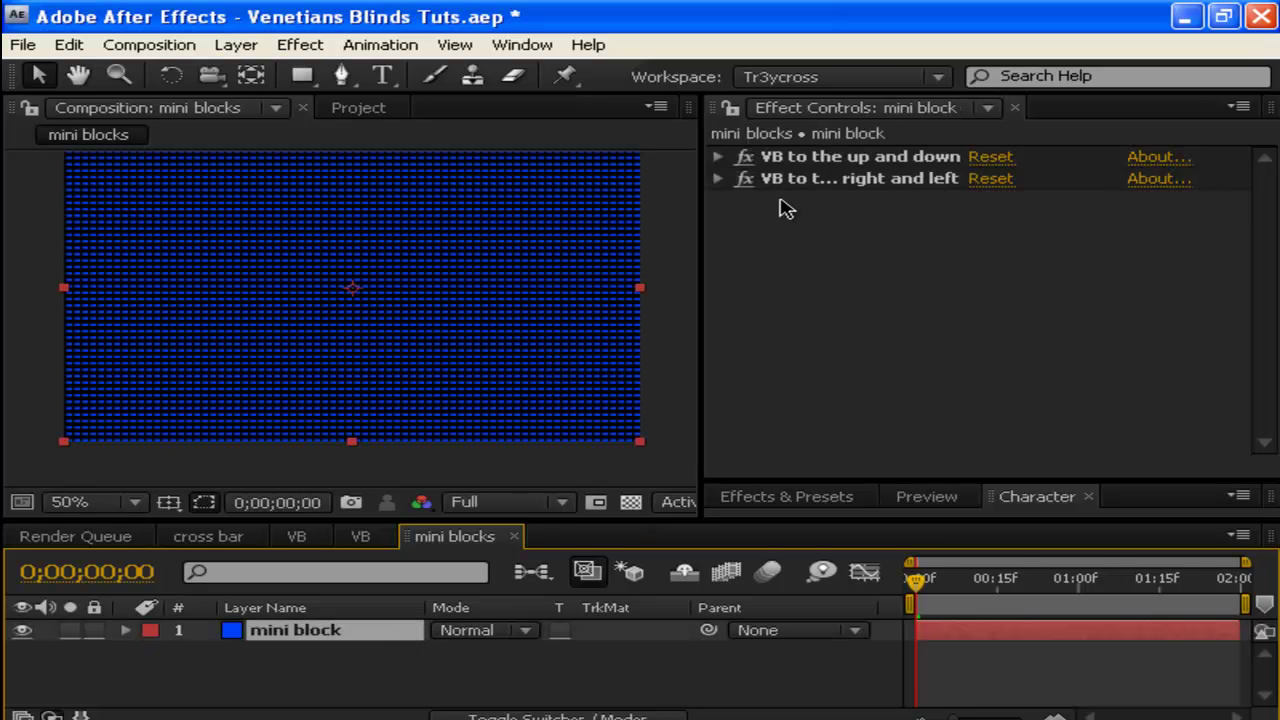
pyautogui.click(718, 178)
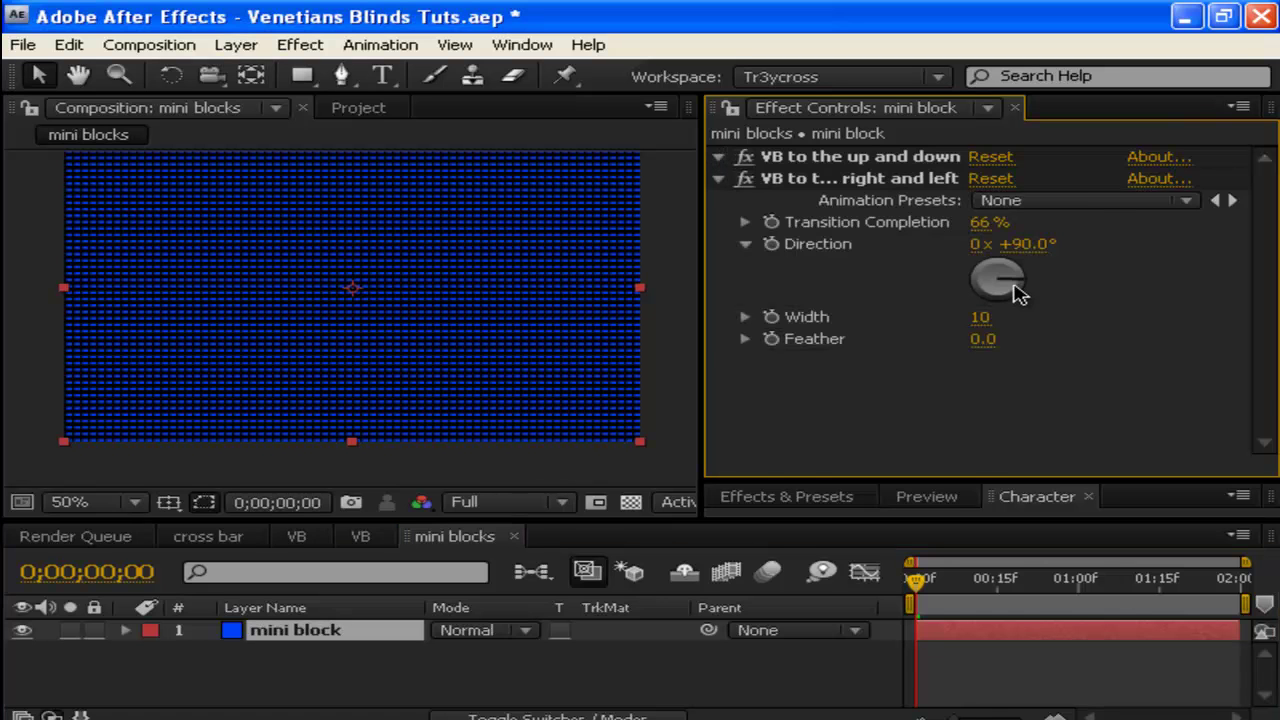
pyautogui.click(718, 156)
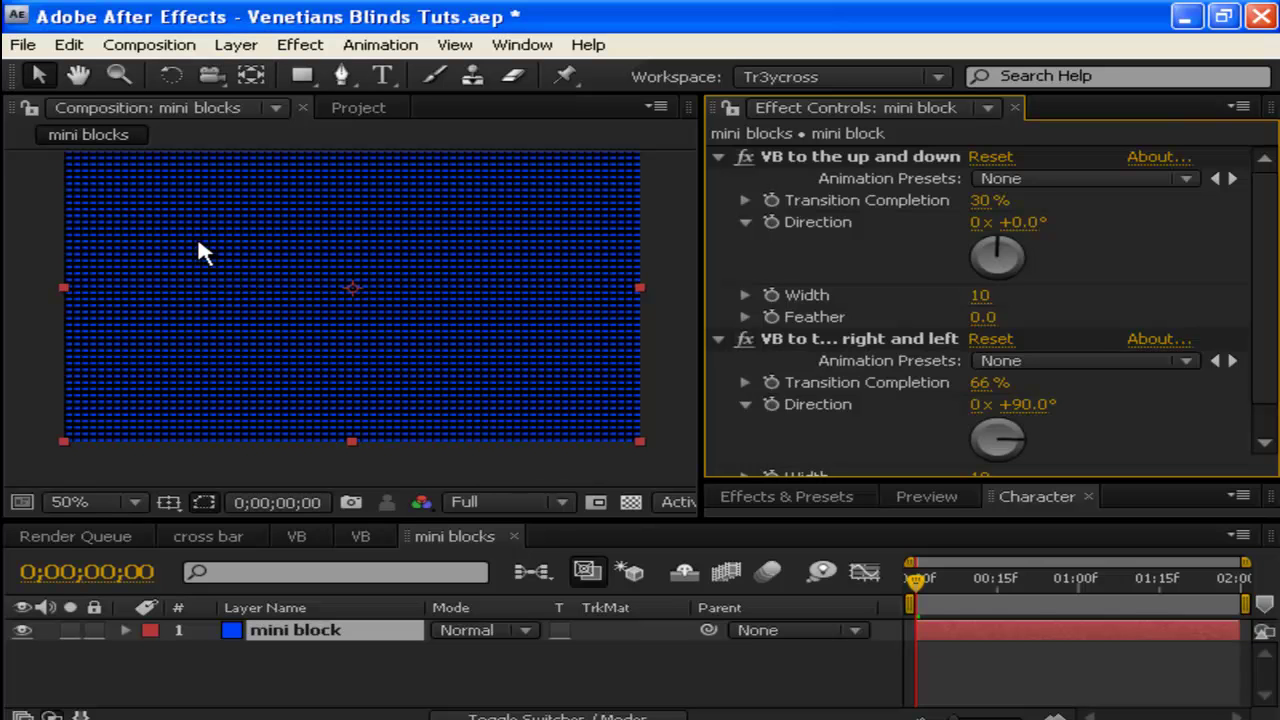
pyautogui.click(347, 107)
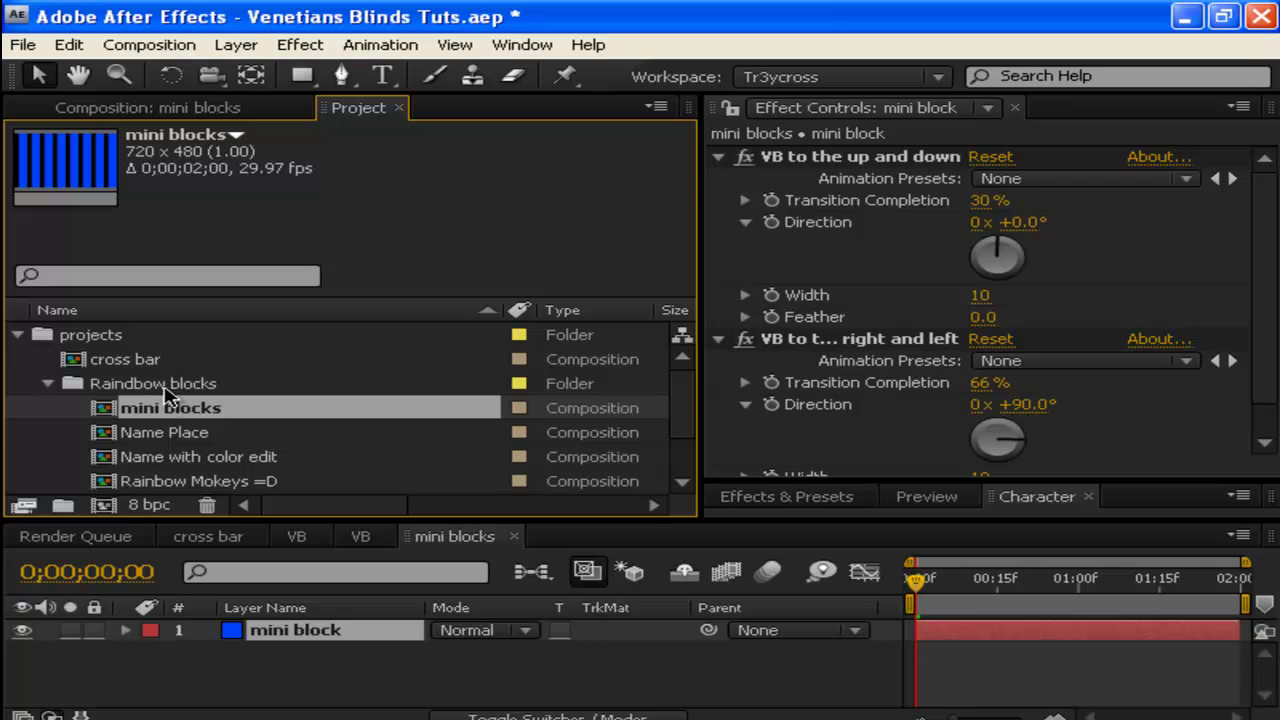
pyautogui.click(168, 482)
# Open the Rainbow Mokeys =D comp and preview its rainbow colours cycling behind the title.
pyautogui.doubleClick(166, 484)
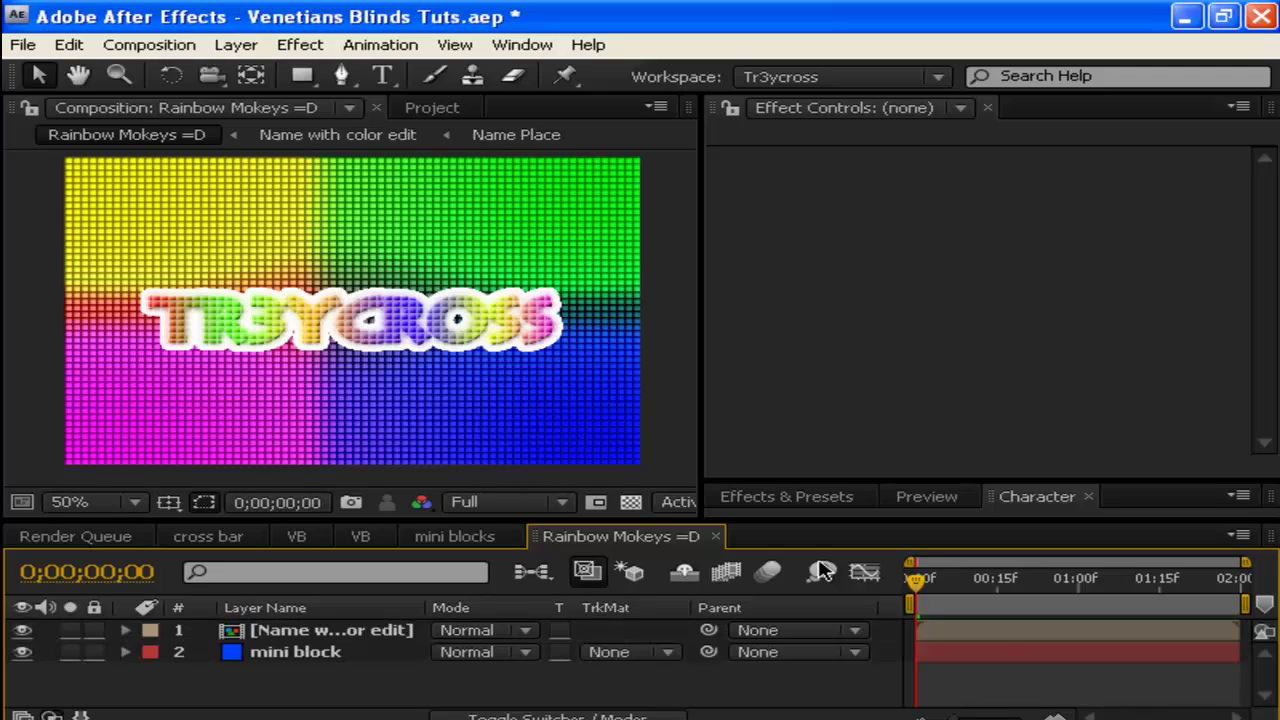
pyautogui.click(926, 496)
pyautogui.press('space')
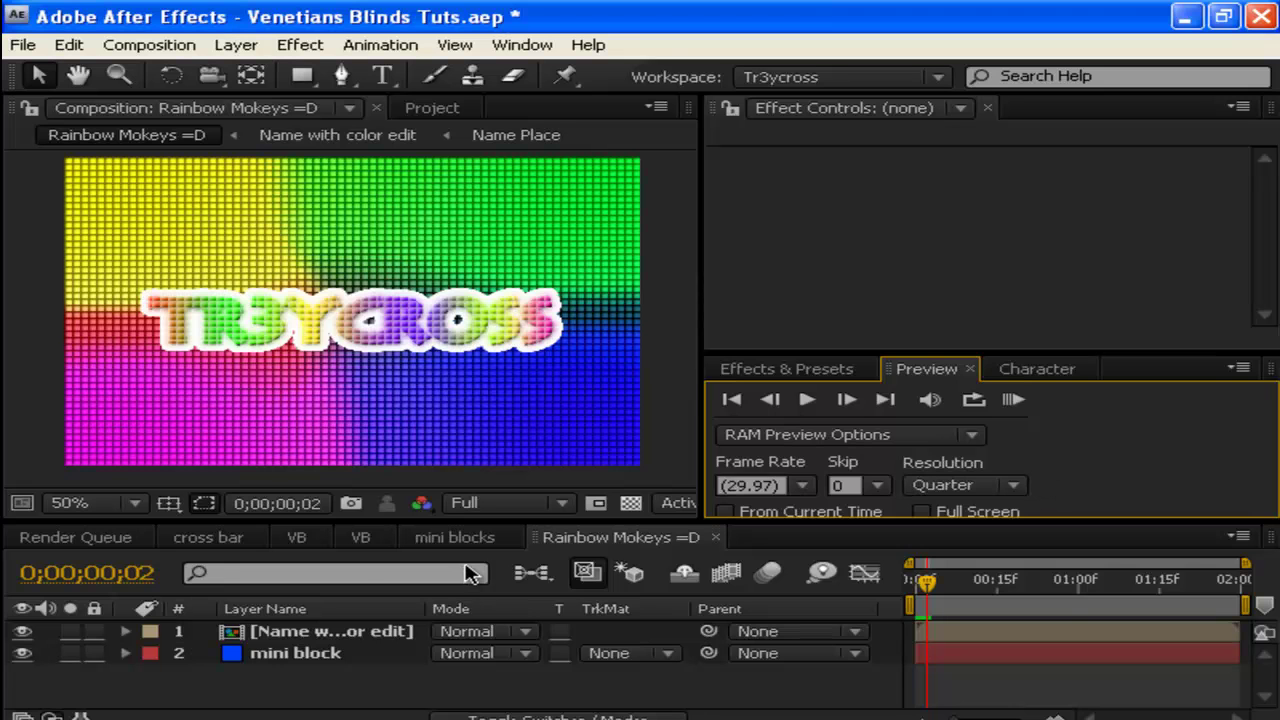
# In the cross bar comp, disable the lower bar's CC RepeTile and reveal its Position.
pyautogui.click(243, 549)
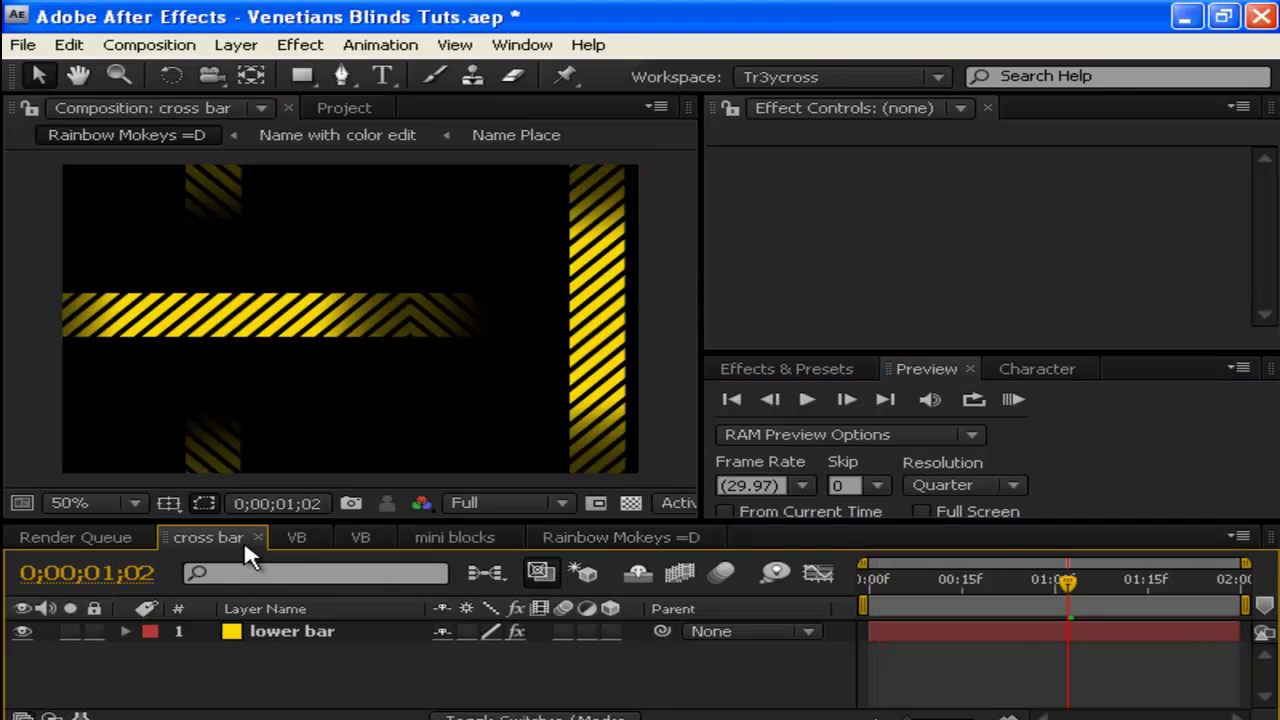
pyautogui.click(326, 637)
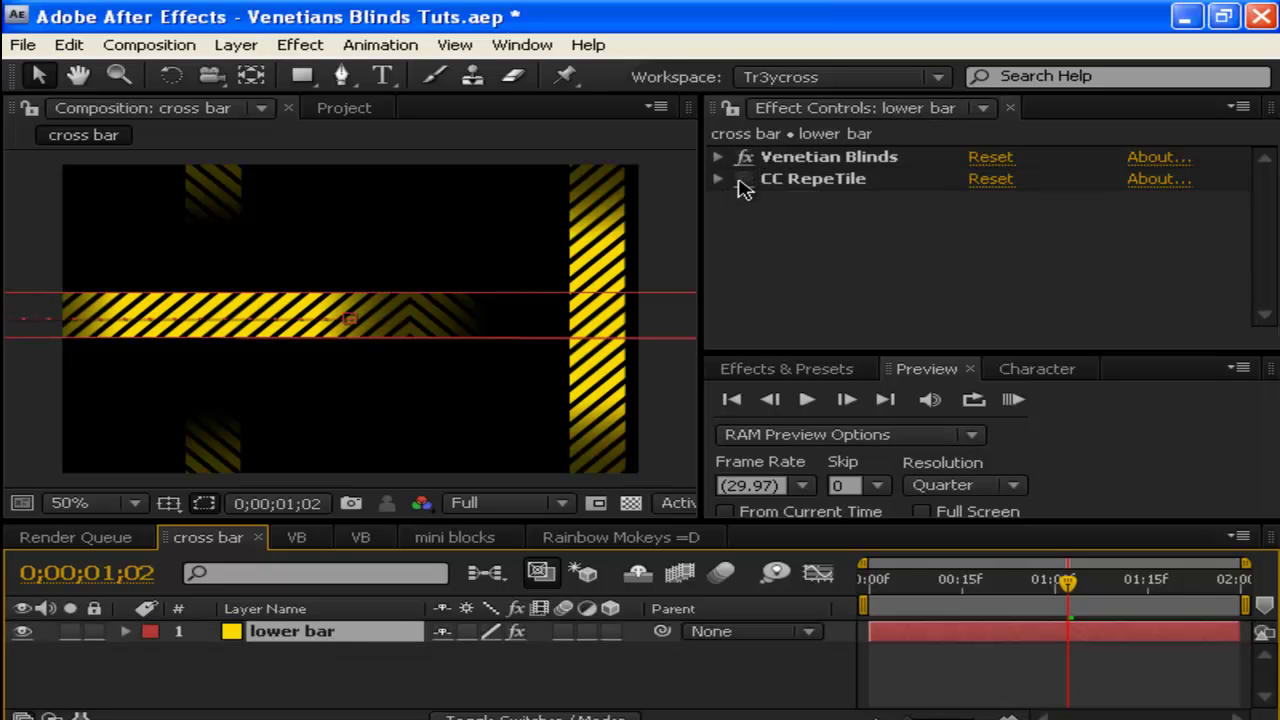
pyautogui.click(740, 182)
pyautogui.press('p')
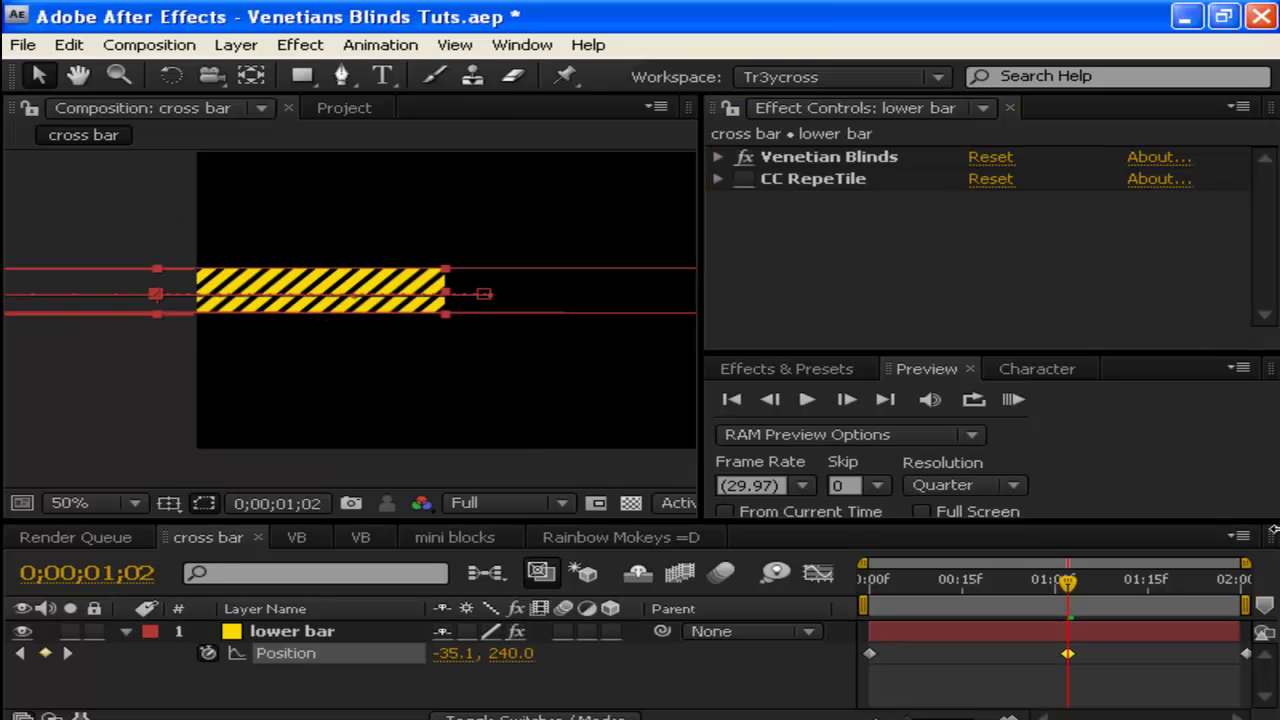
# Nudge the lower bar's Position from -35.1 to -23.1, then re-enable CC RepeTile.
pyautogui.press('Right')
pyautogui.press('Right')
pyautogui.press('Right')
pyautogui.press('Right')
pyautogui.press('Right')
pyautogui.press('Right')
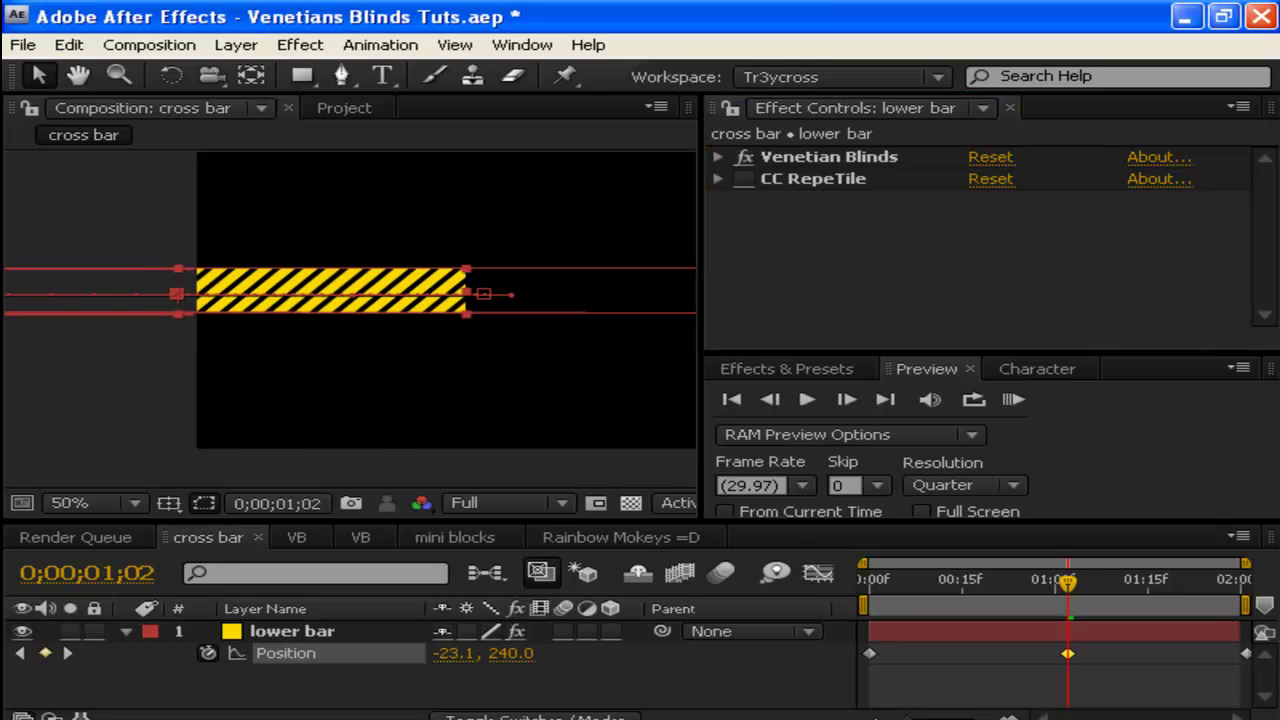
pyautogui.click(600, 705)
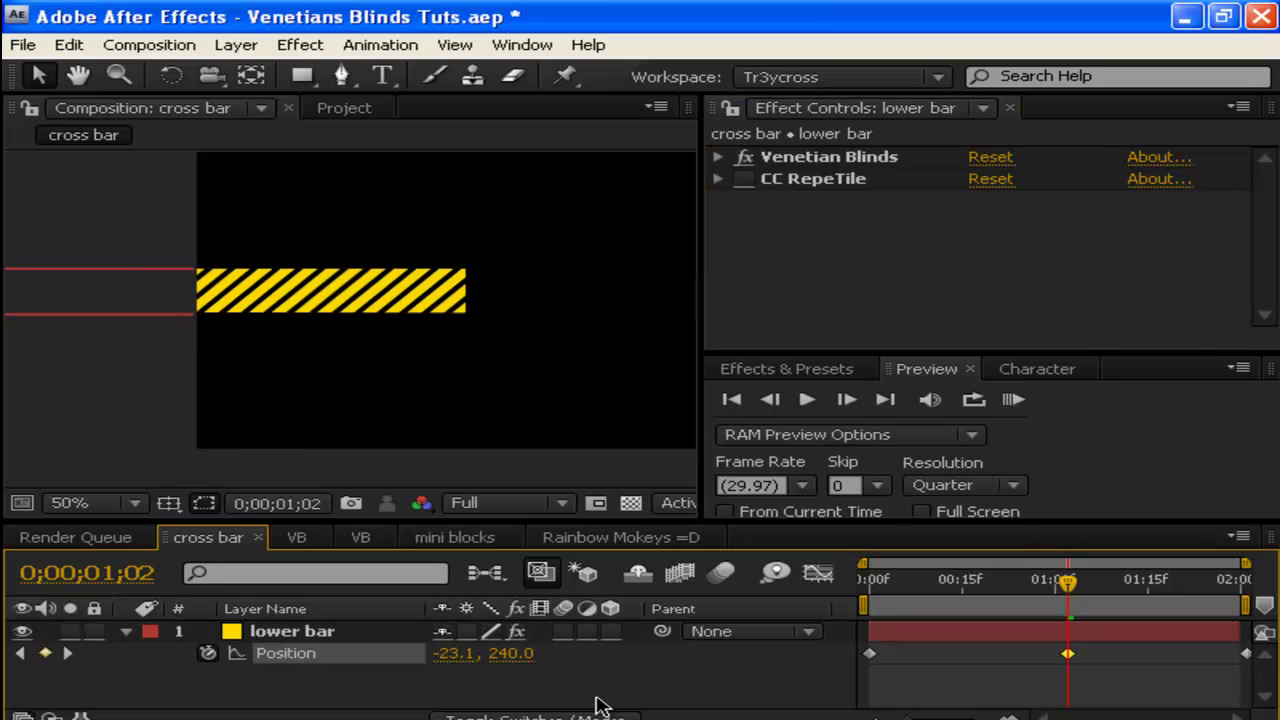
pyautogui.click(742, 179)
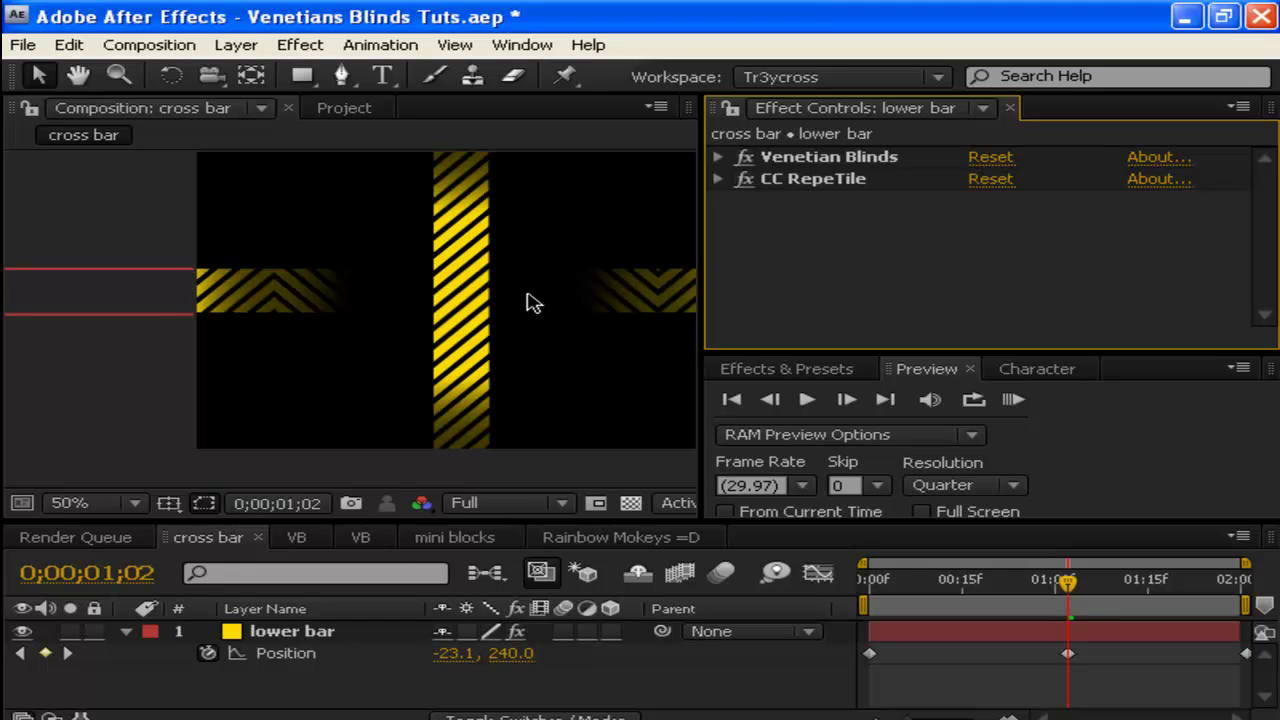
pyautogui.moveTo(448, 315); pyautogui.dragTo(423, 309)
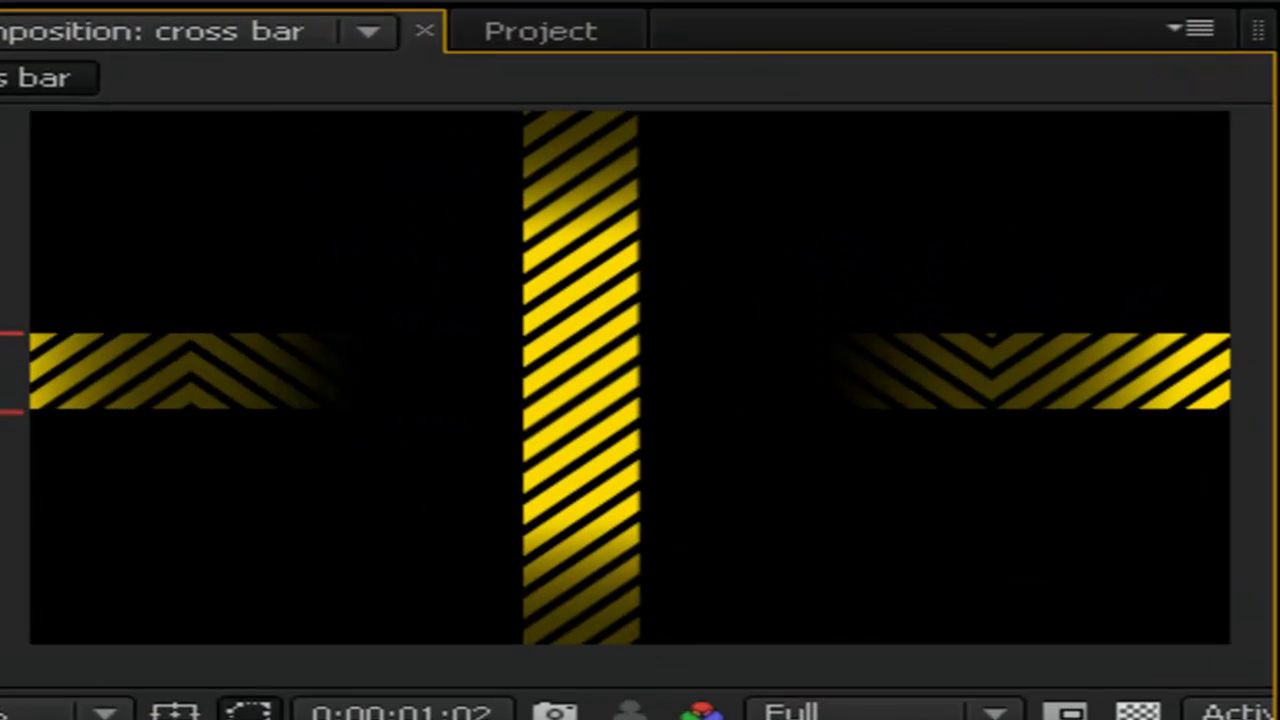
# Collapse the lower bar layer so its Position property no longer shows in the timeline.
pyautogui.click(432, 719)
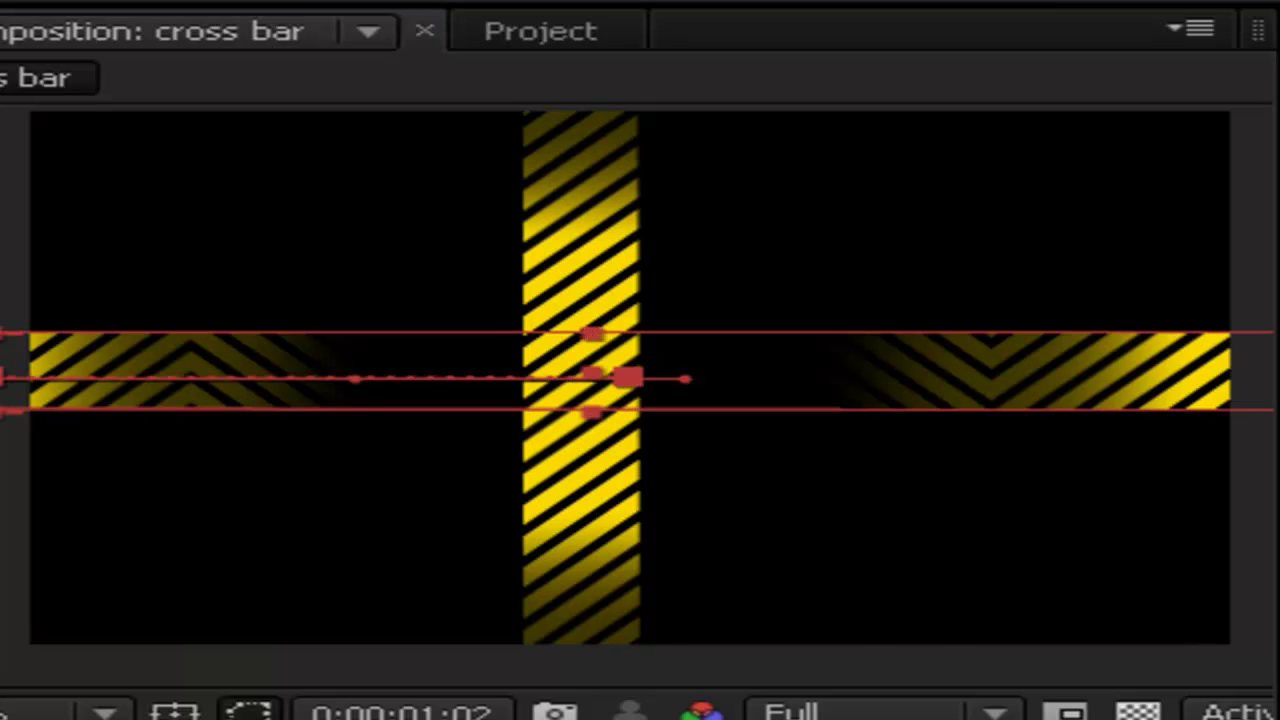
pyautogui.click(200, 692)
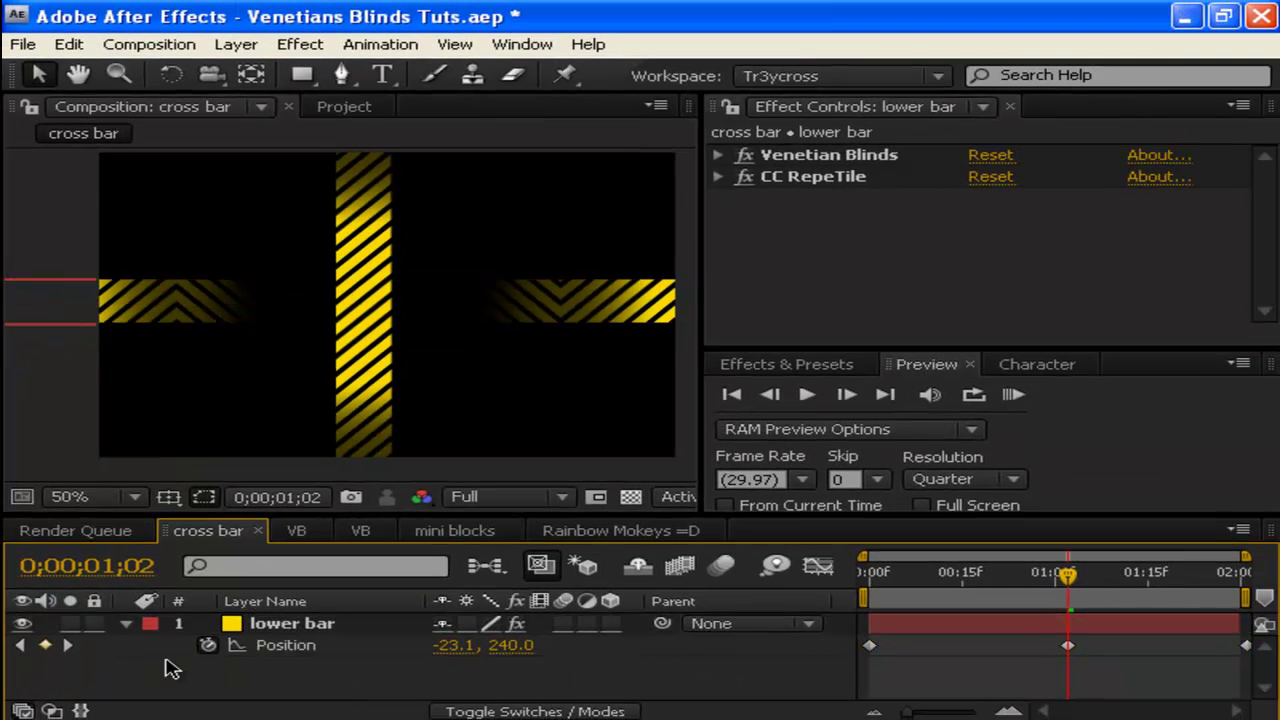
pyautogui.click(126, 624)
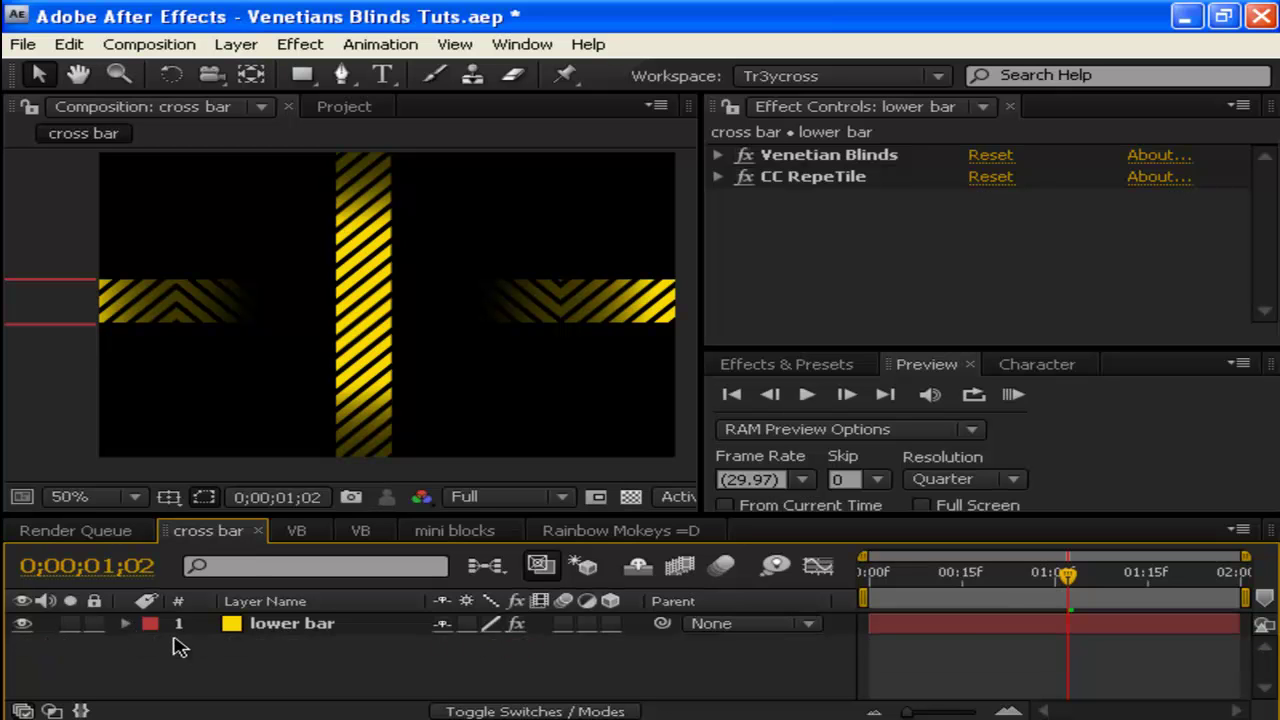